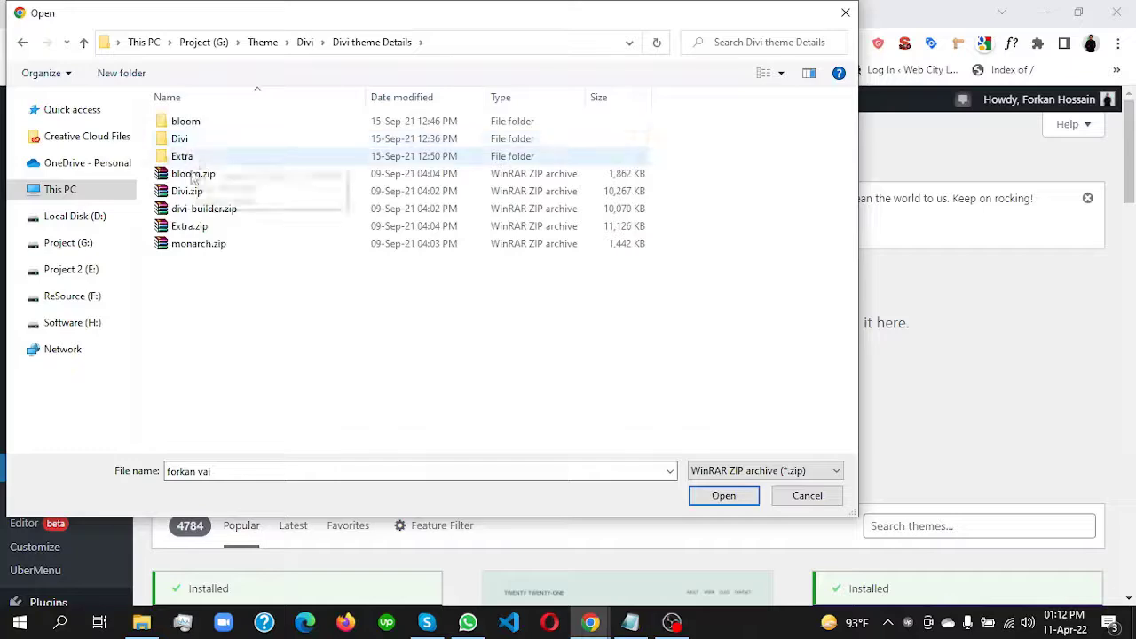
- Install the theme from Divi.zip, activate it, and open the Divi theme's details
click(187, 191)
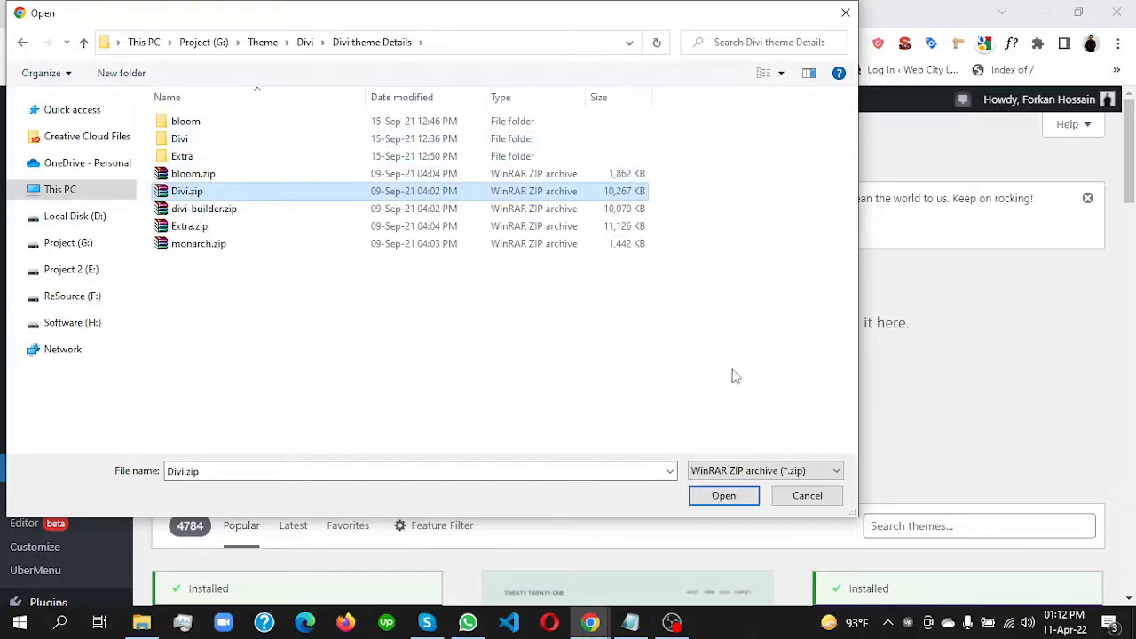
click(723, 496)
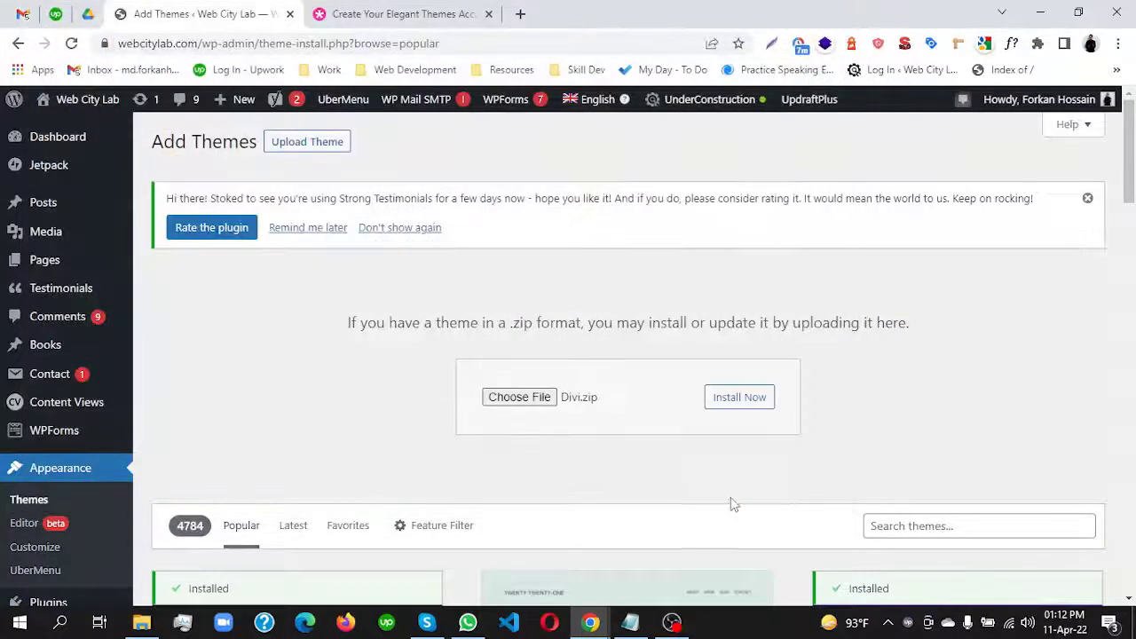
click(743, 399)
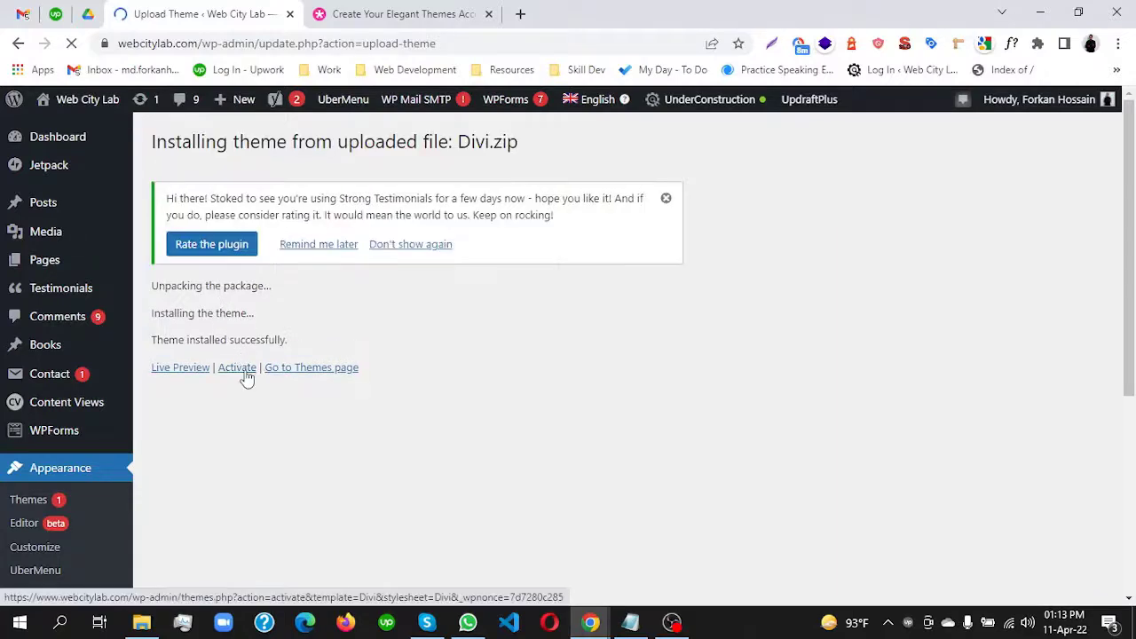
click(238, 367)
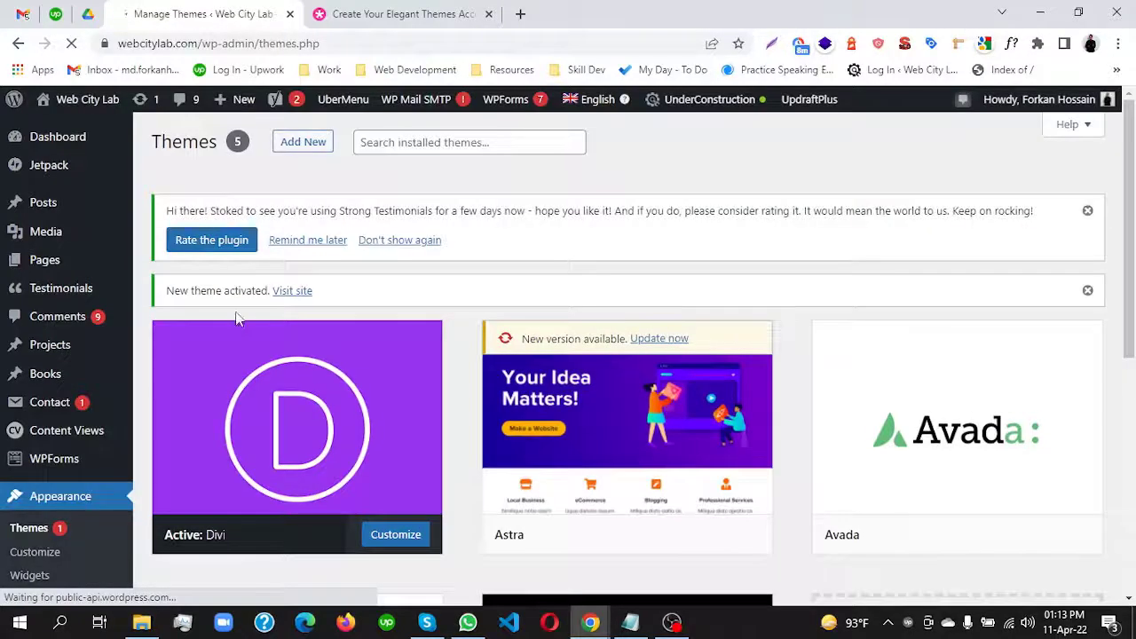
scroll(265, 266, down, 3)
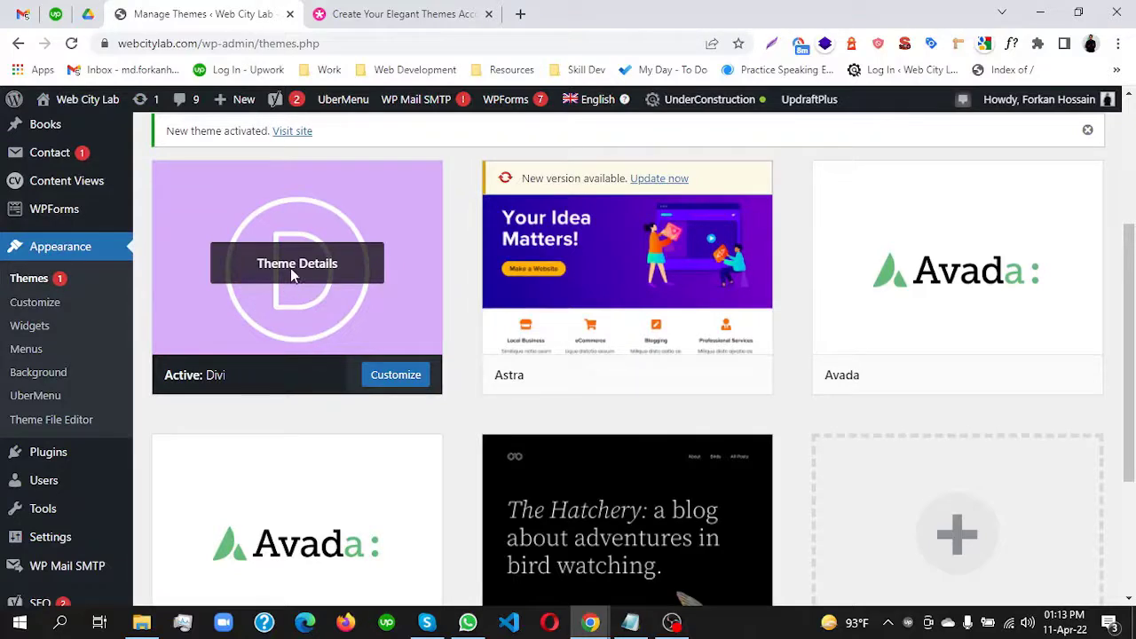
click(290, 268)
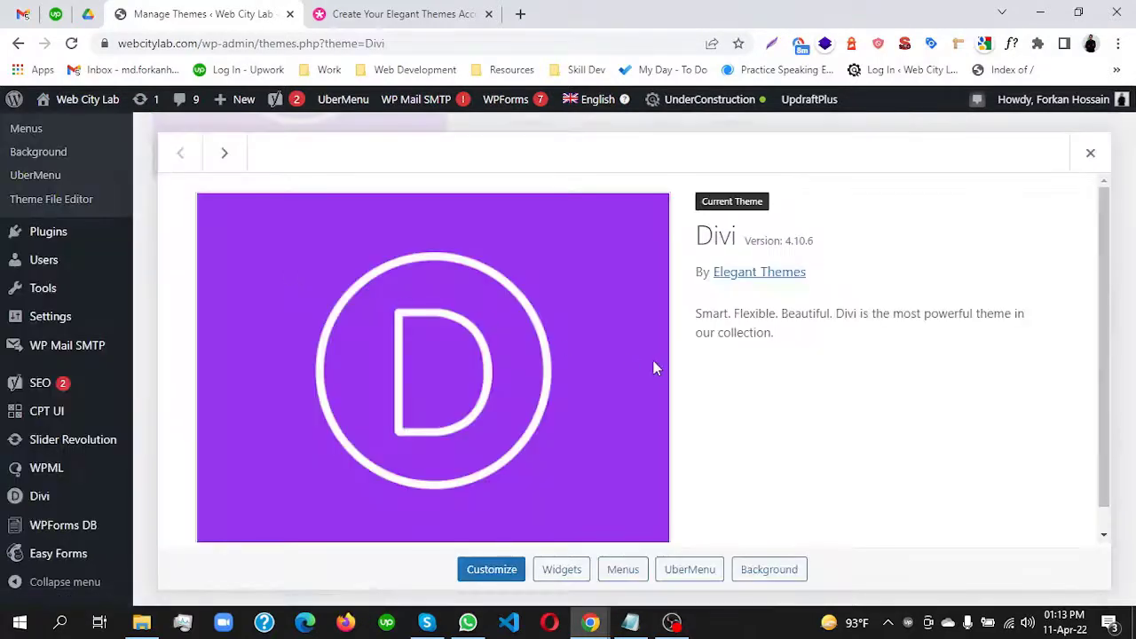
- Enter the username and API key in the Updates section of the Divi theme options and save the changes
click(39, 498)
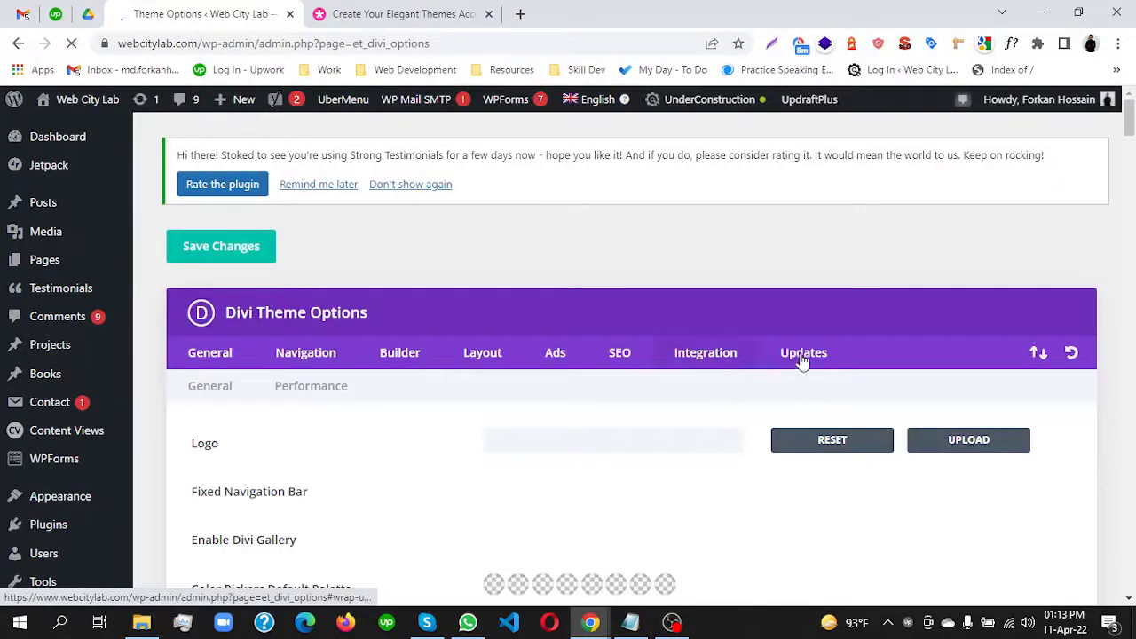
click(803, 355)
scroll(801, 360, down, 2)
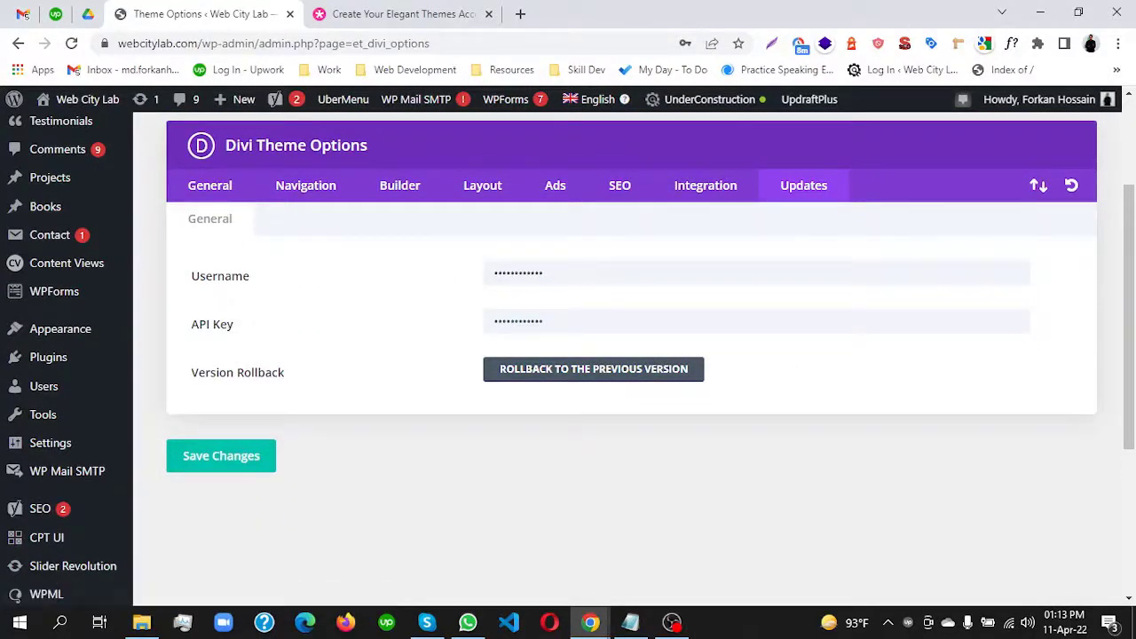
key(alt+Tab)
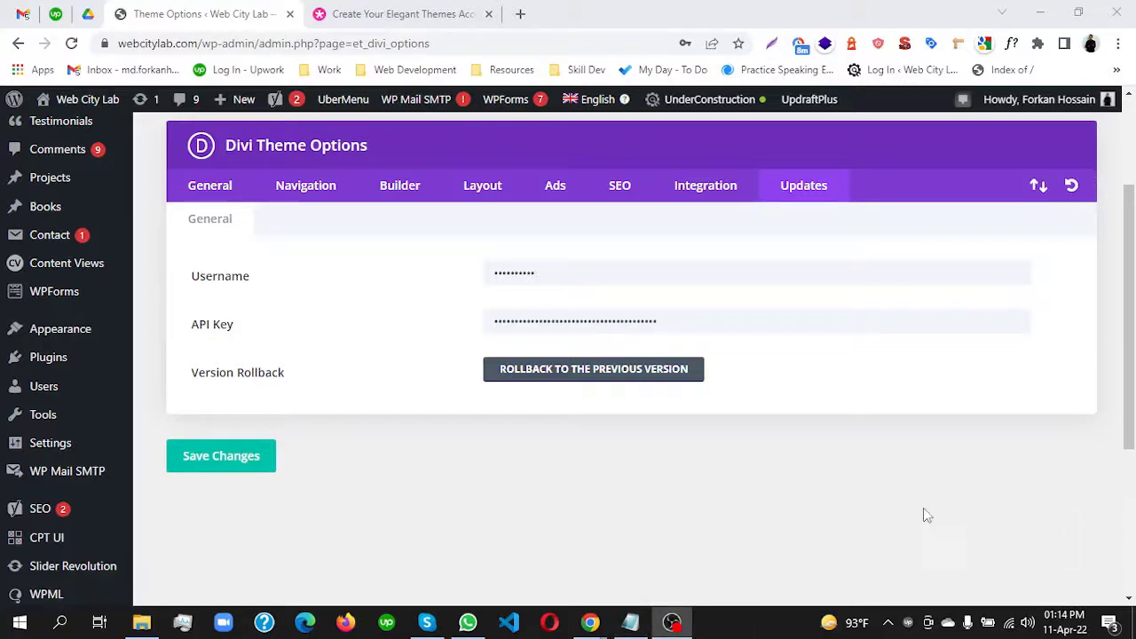
click(444, 332)
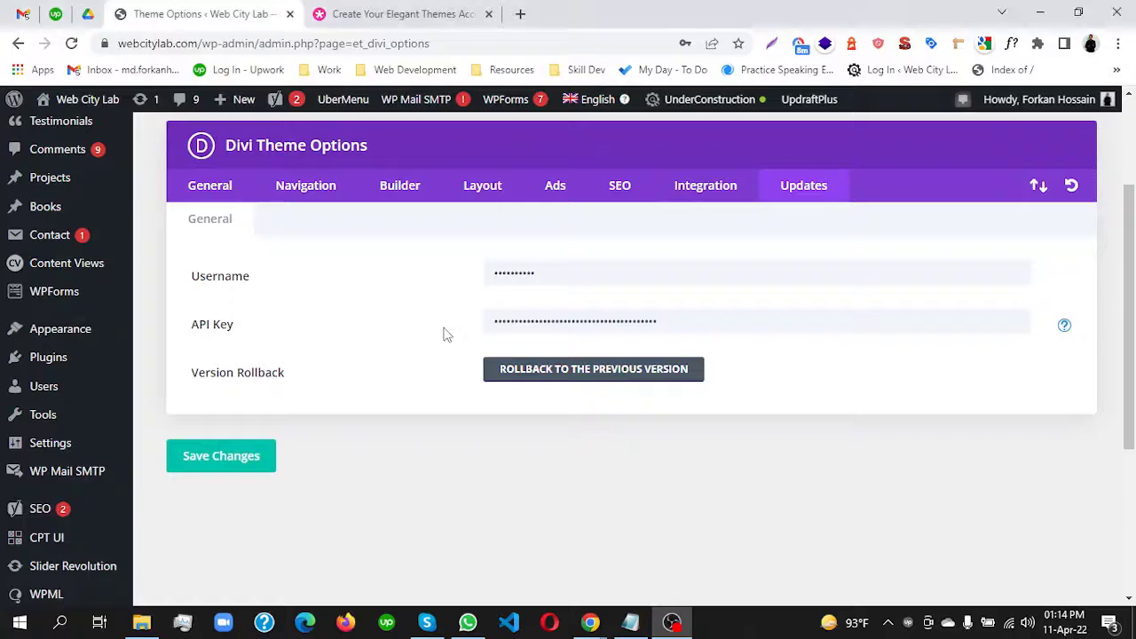
click(228, 459)
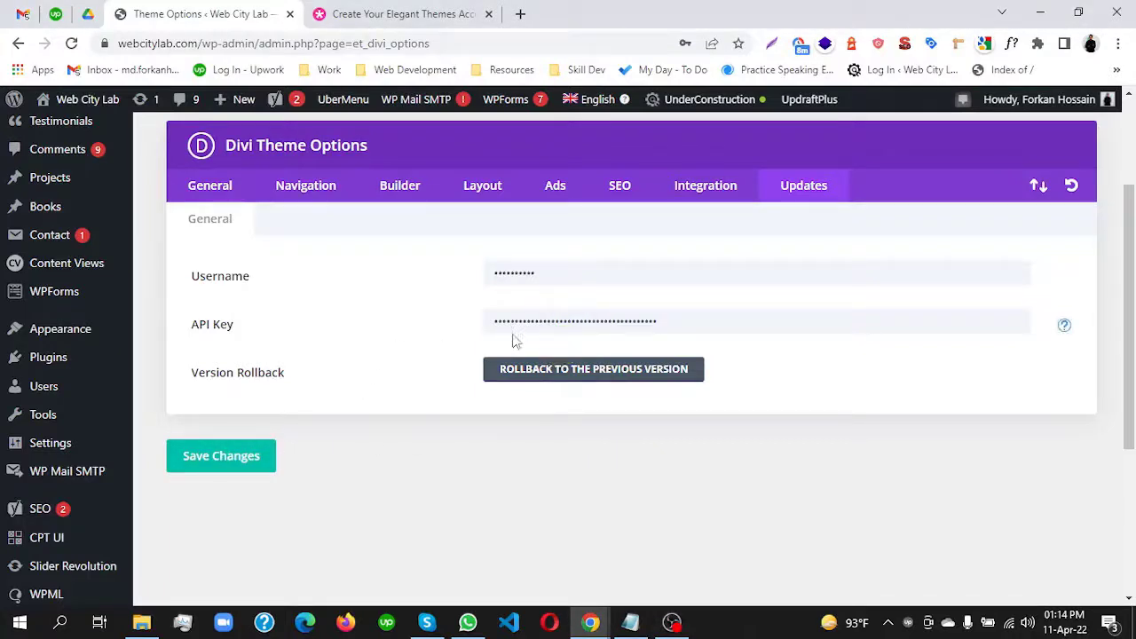
- Return to the installed themes and view the details of the active Divi theme
mouse_move(83, 329)
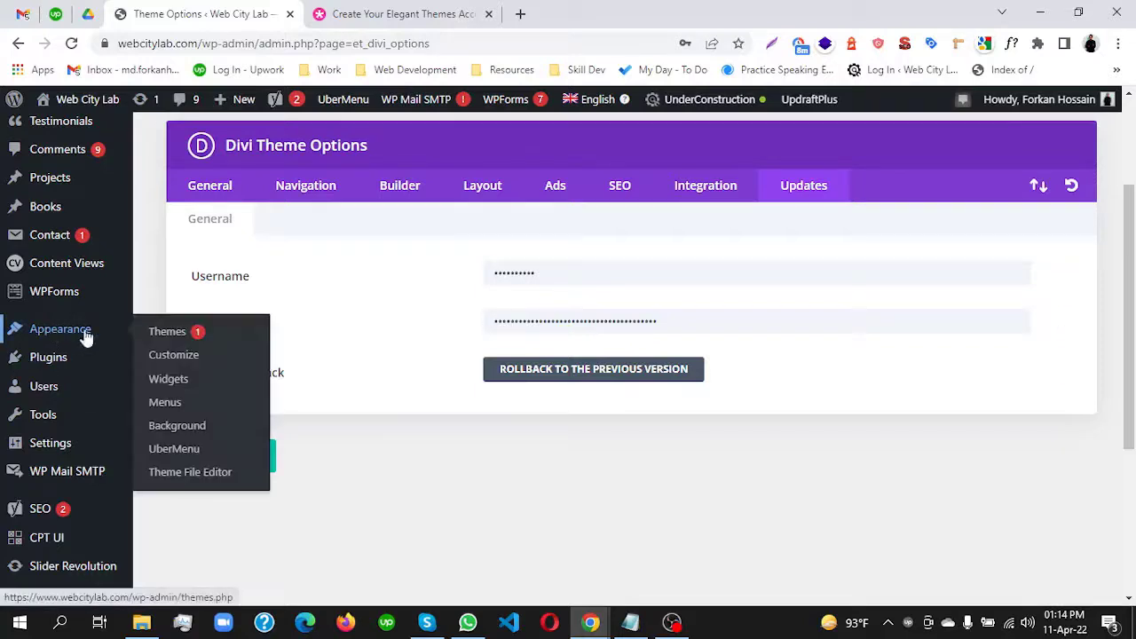
click(171, 334)
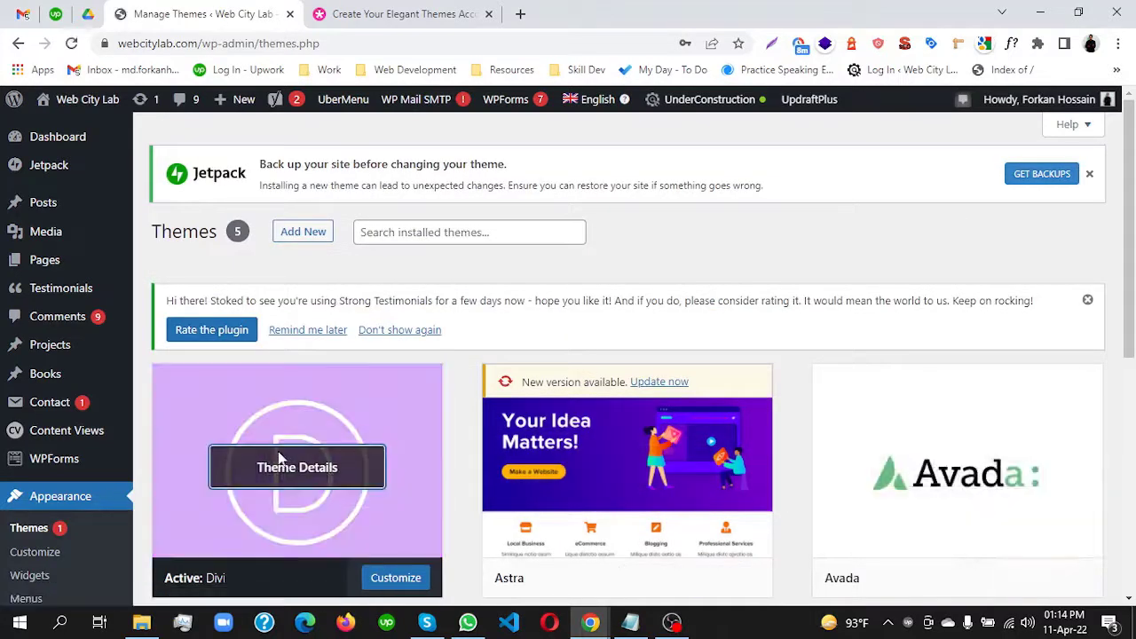
click(269, 463)
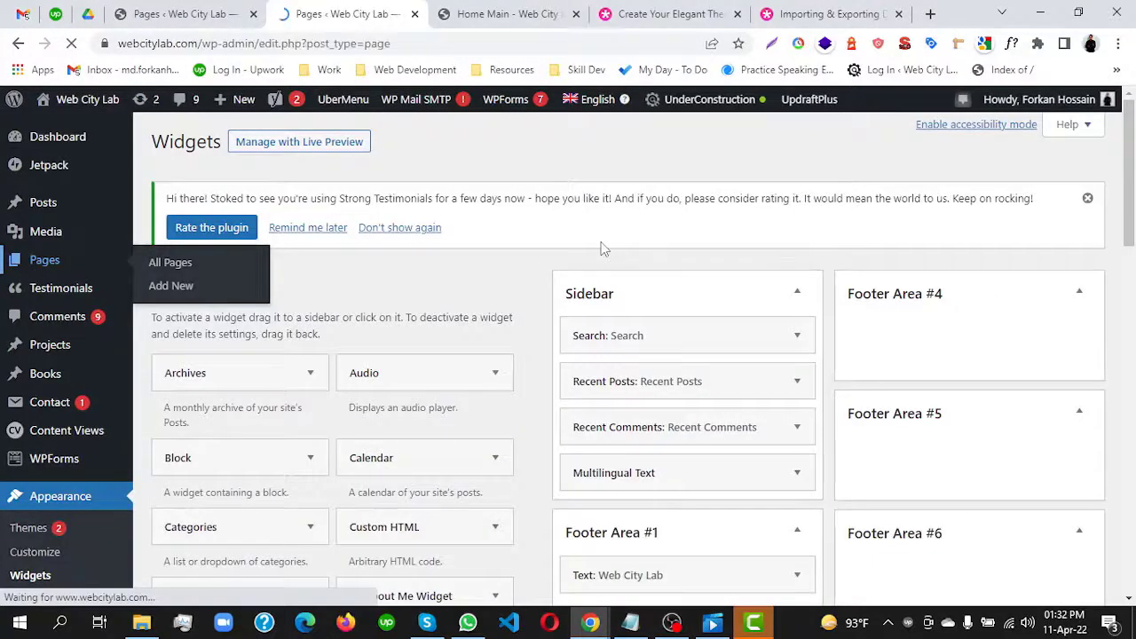
- Find the Home page in the list of all pages and open it for editing
scroll(602, 248, down, 2)
scroll(602, 248, down, 3)
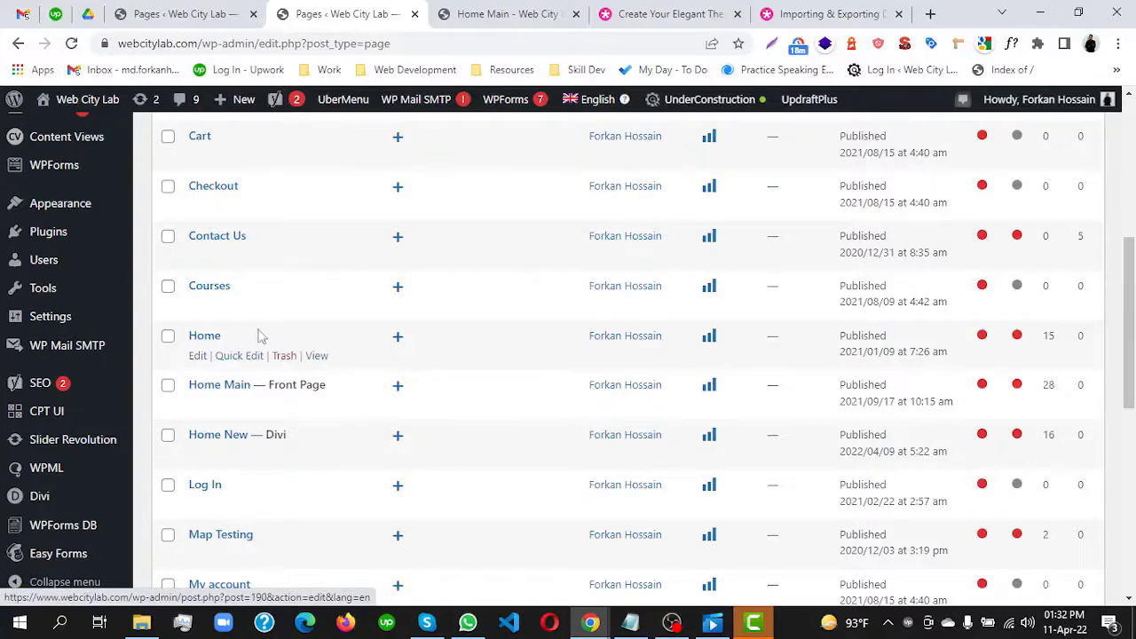
click(197, 355)
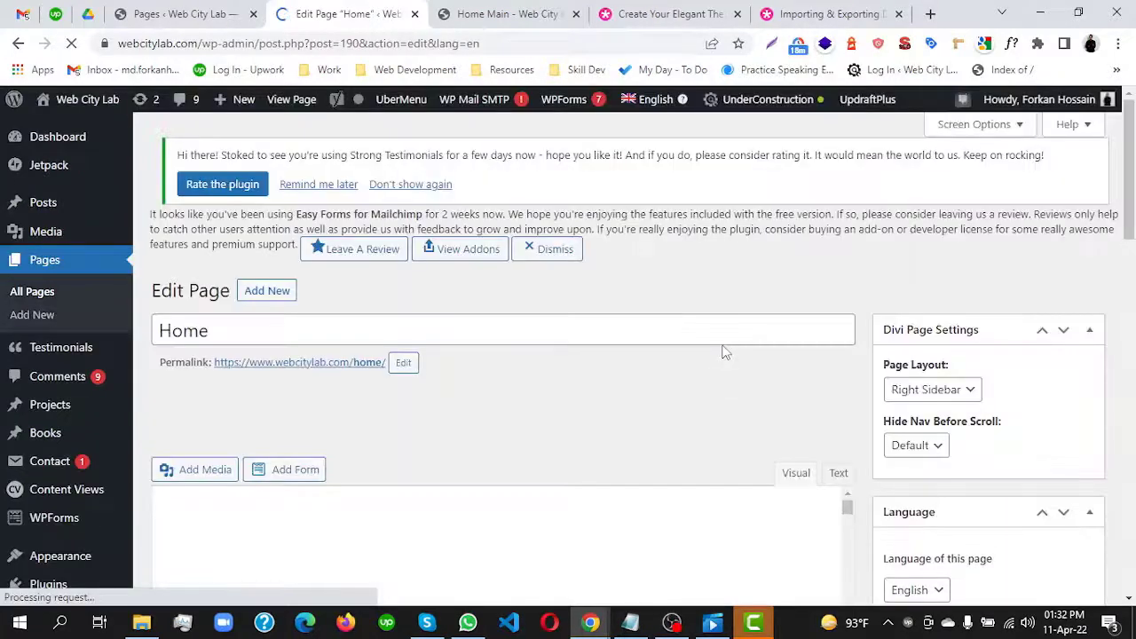
- Examine the Home page's existing content and settings in the page editor
scroll(723, 344, down, 3)
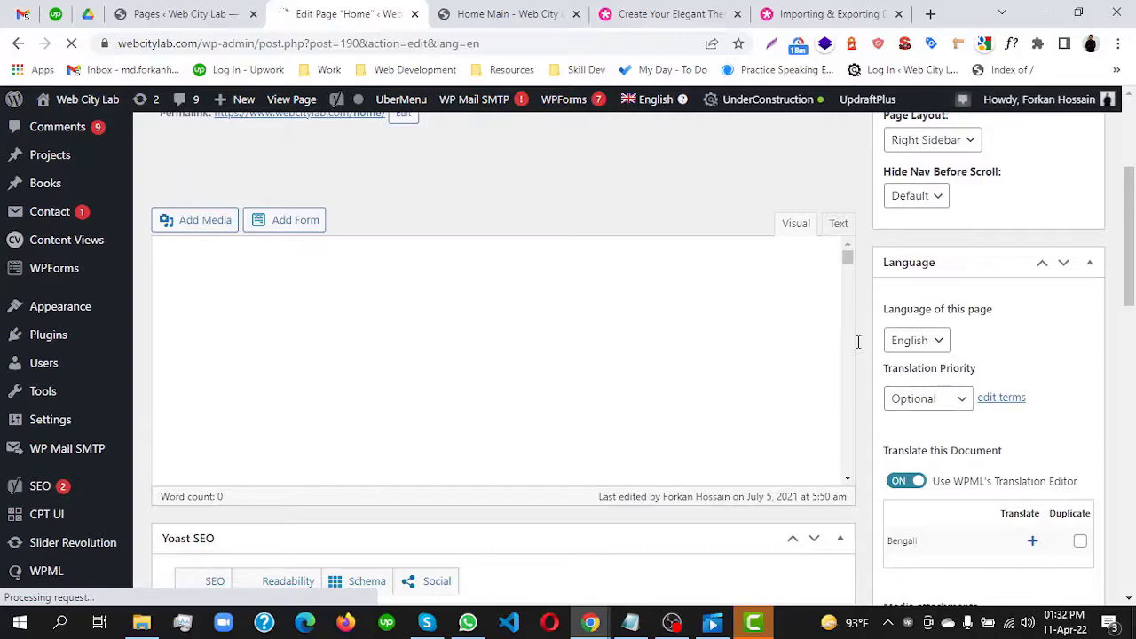
scroll(858, 344, up, 3)
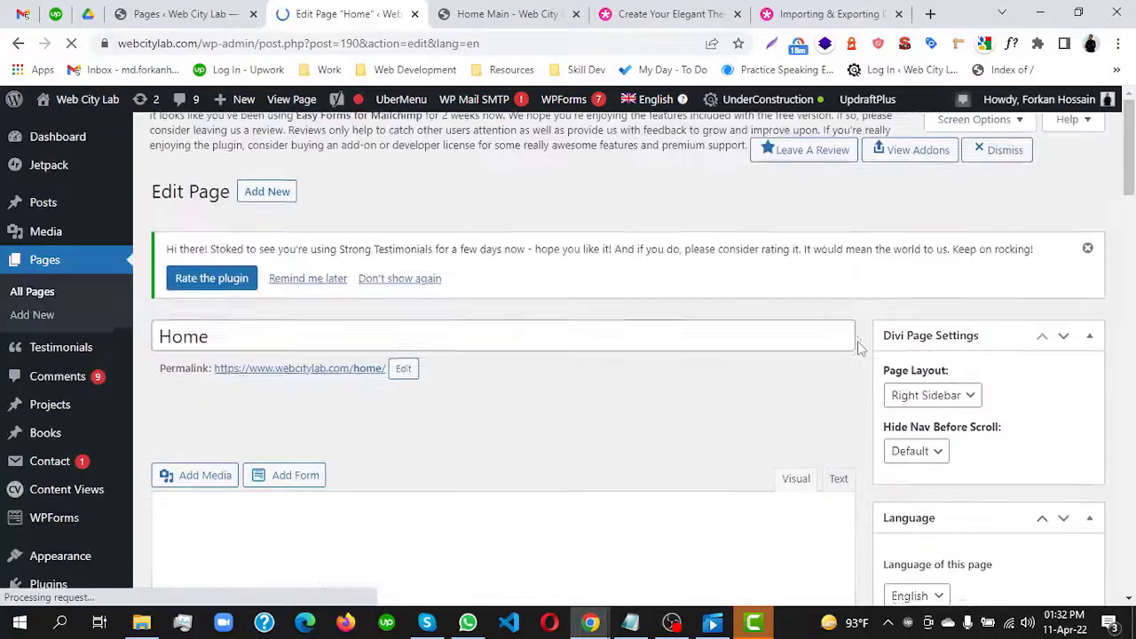
scroll(858, 346, down, 3)
scroll(862, 347, up, 3)
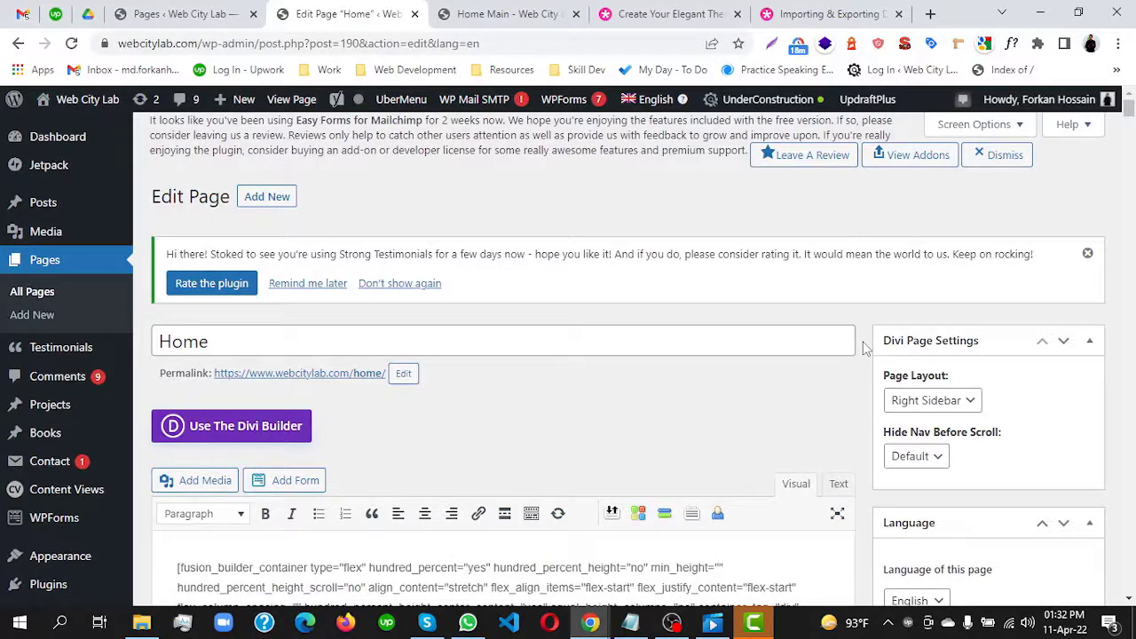
scroll(865, 349, down, 4)
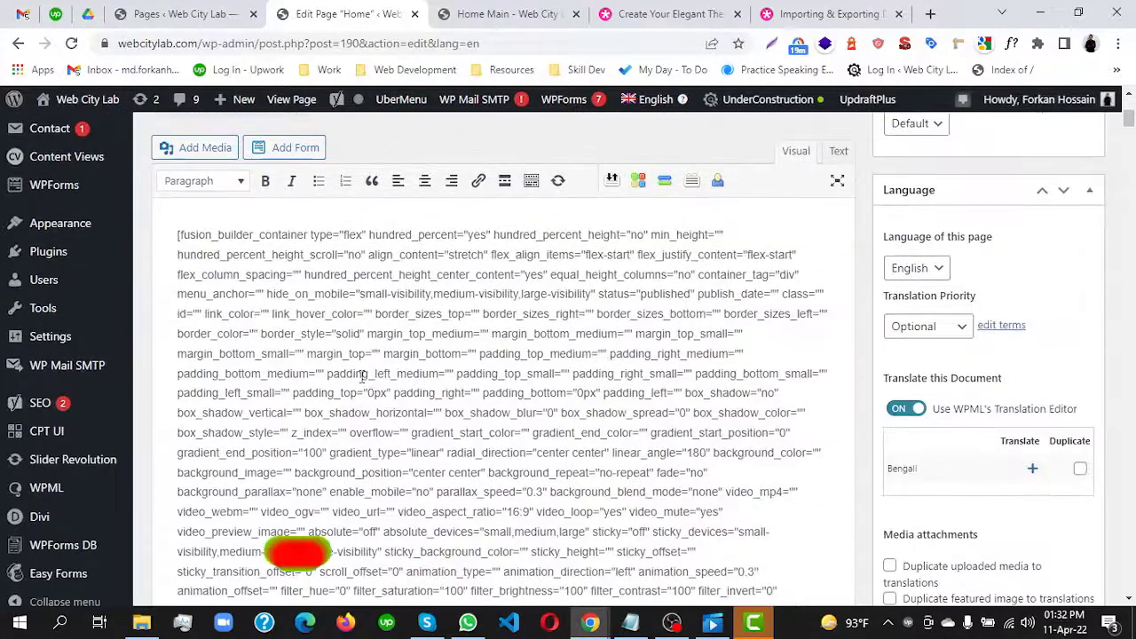
scroll(565, 400, up, 4)
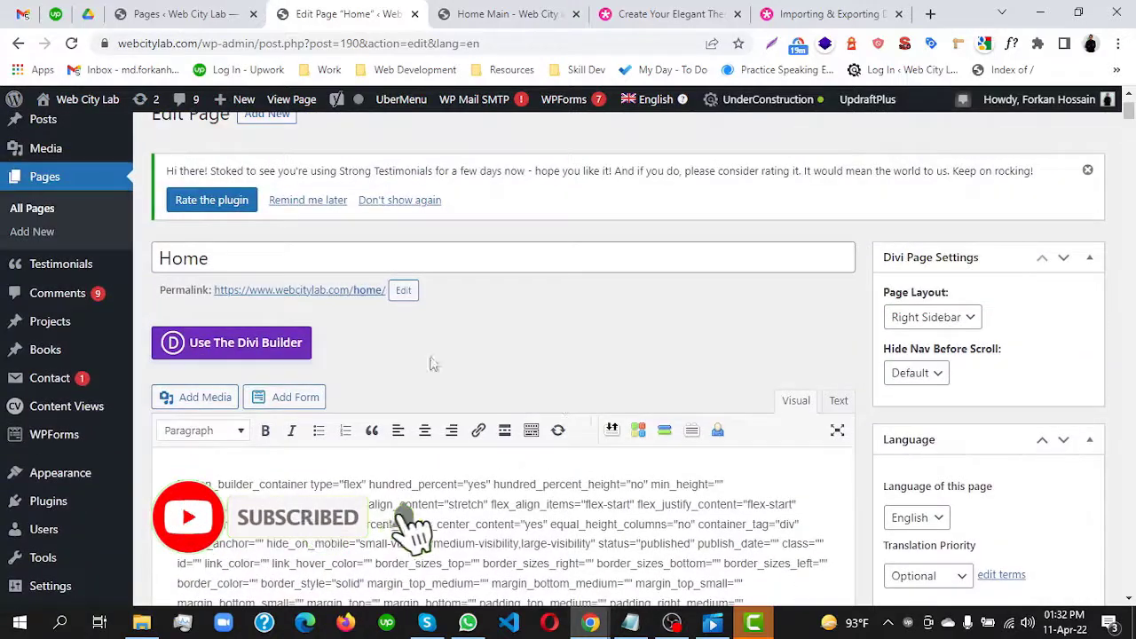
scroll(583, 430, down, 4)
scroll(612, 395, down, 5)
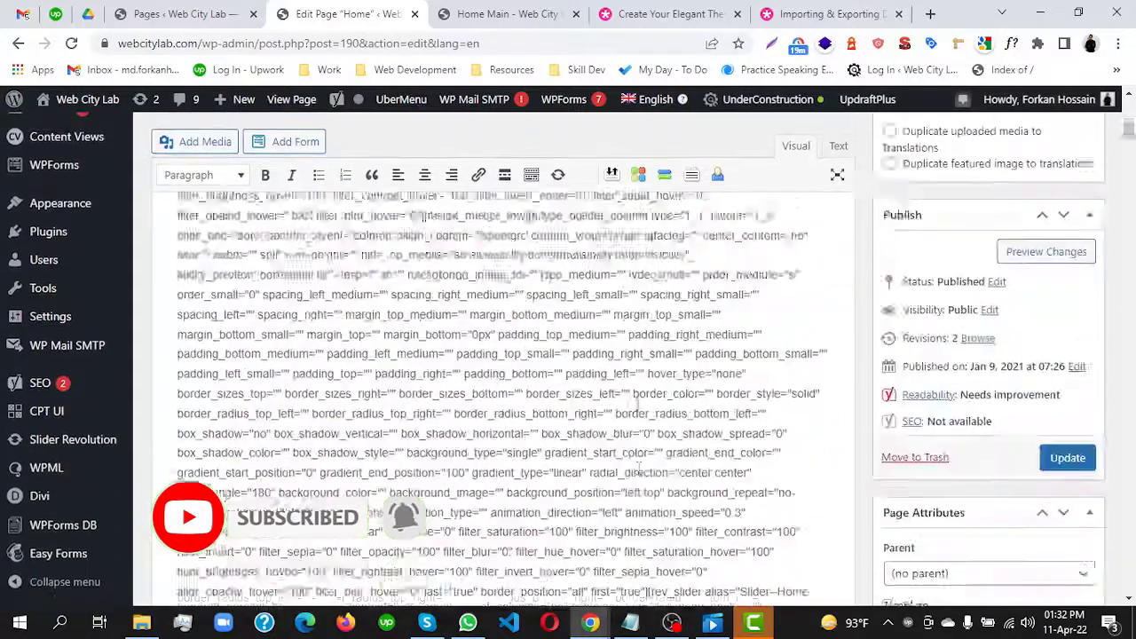
scroll(635, 402, up, 4)
scroll(638, 407, up, 4)
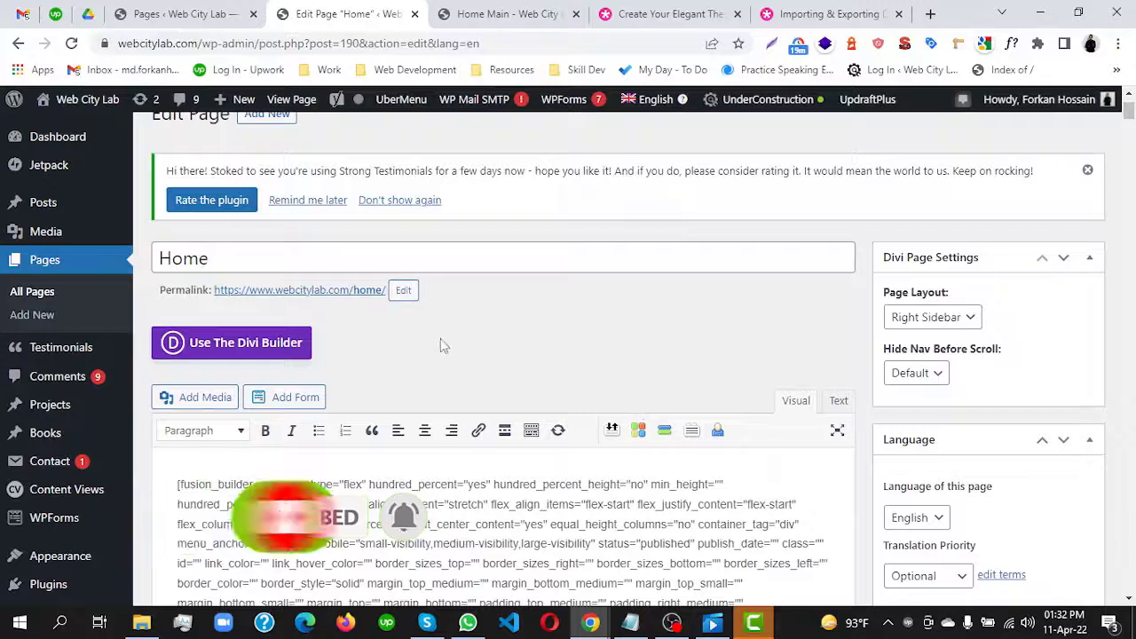
- Switch the Home page to the Divi Builder and choose to start from a premade layout
click(246, 347)
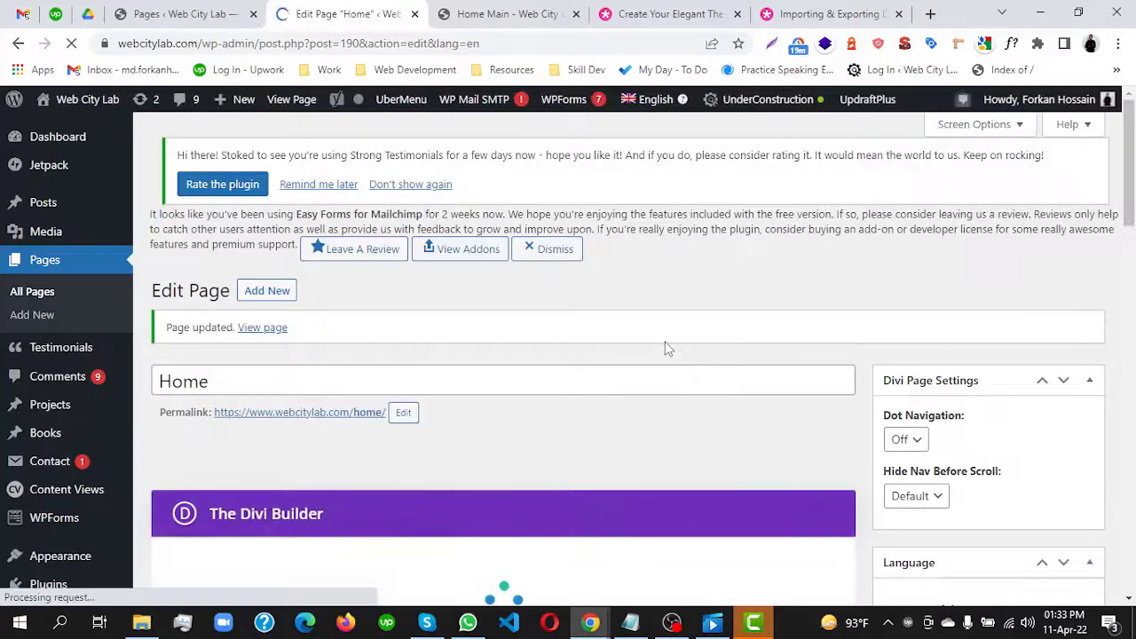
scroll(667, 349, down, 4)
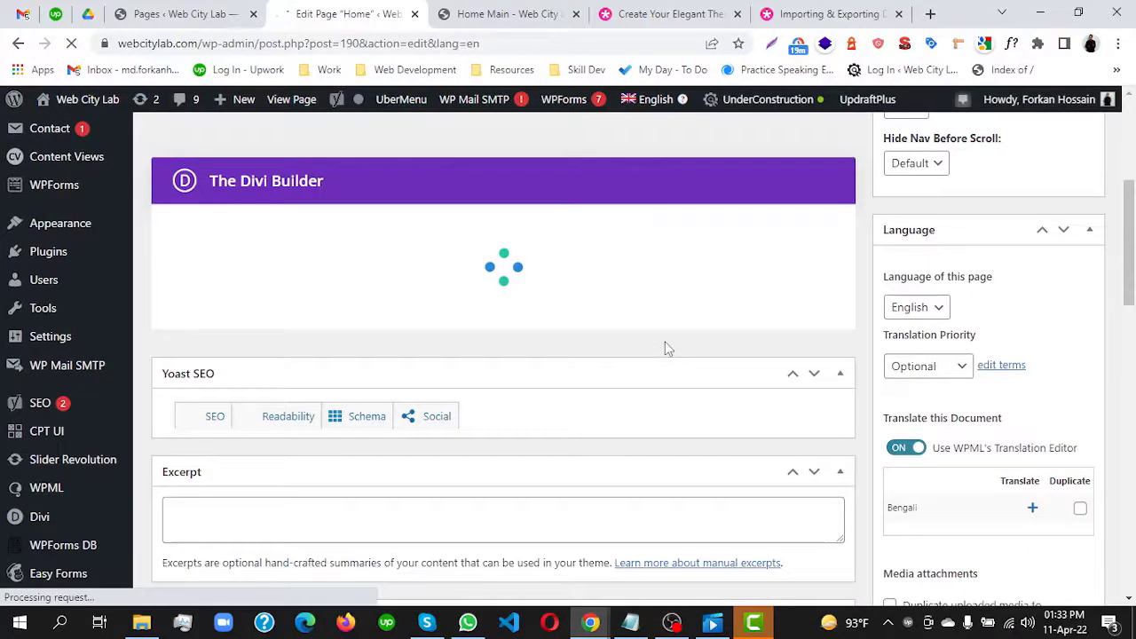
scroll(668, 349, up, 3)
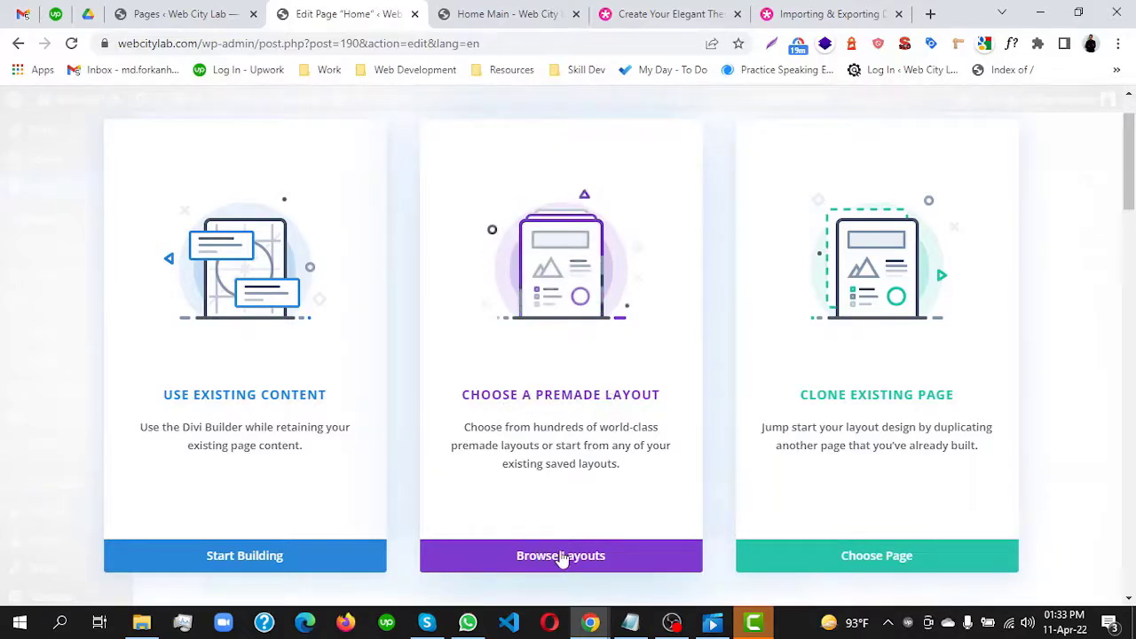
click(582, 557)
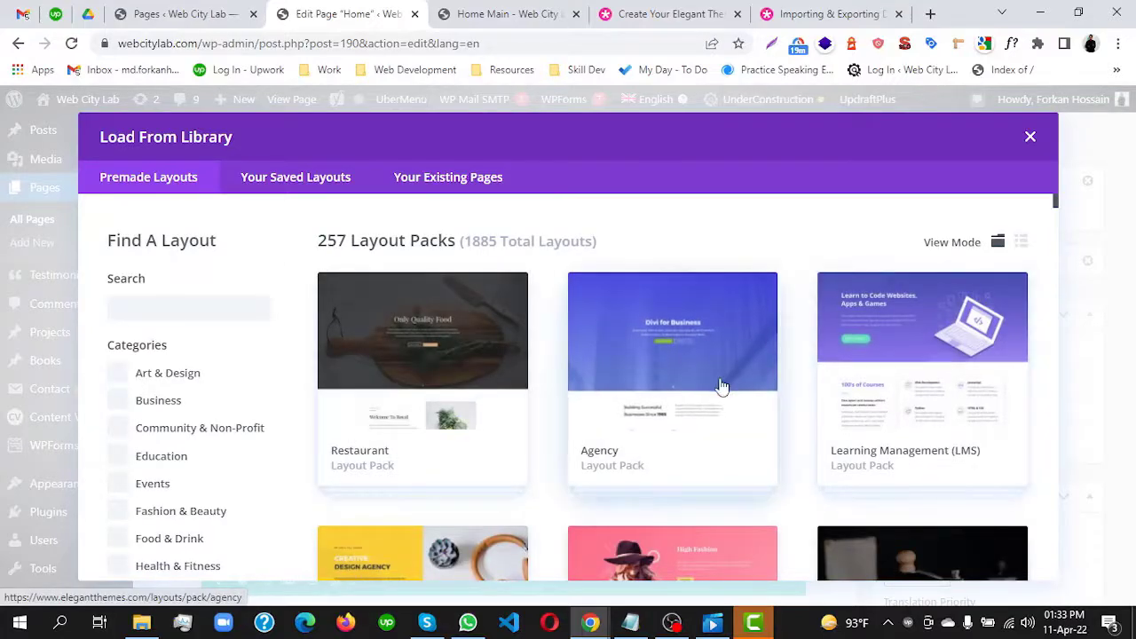
- Look through the premade layout packs in the Divi library for a suitable Home page design
scroll(721, 387, down, 4)
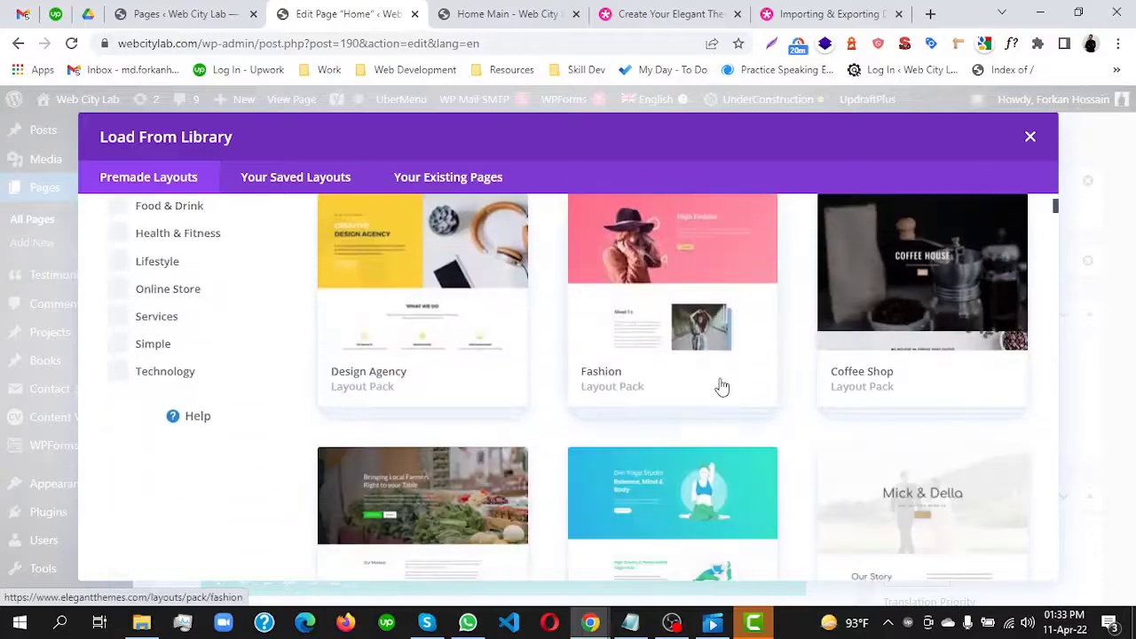
scroll(417, 367, up, 1)
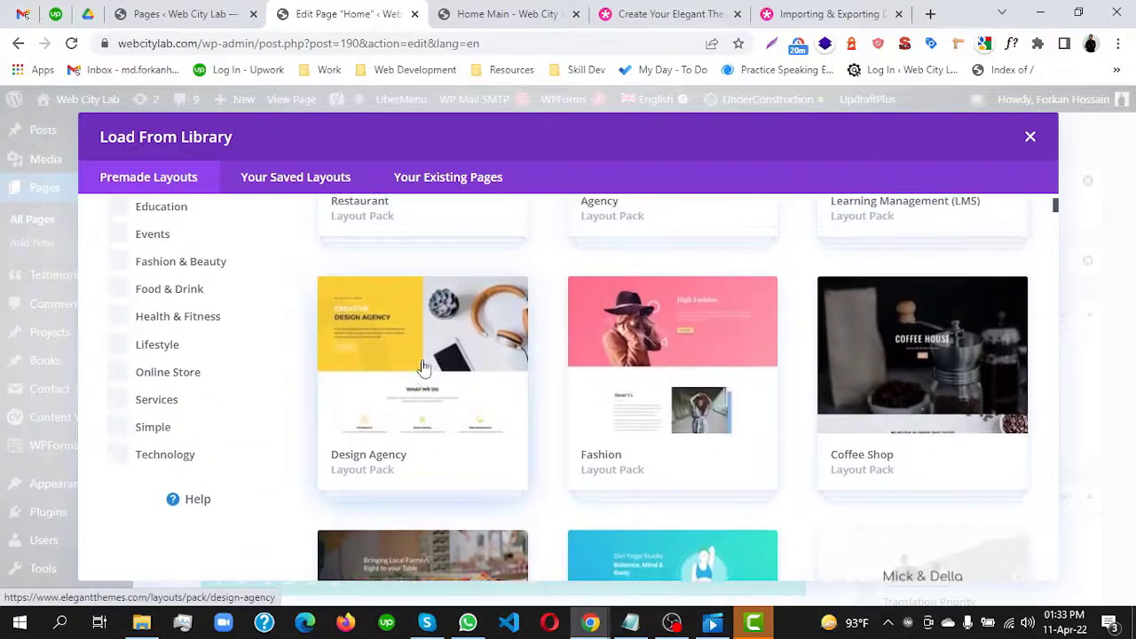
scroll(751, 393, down, 5)
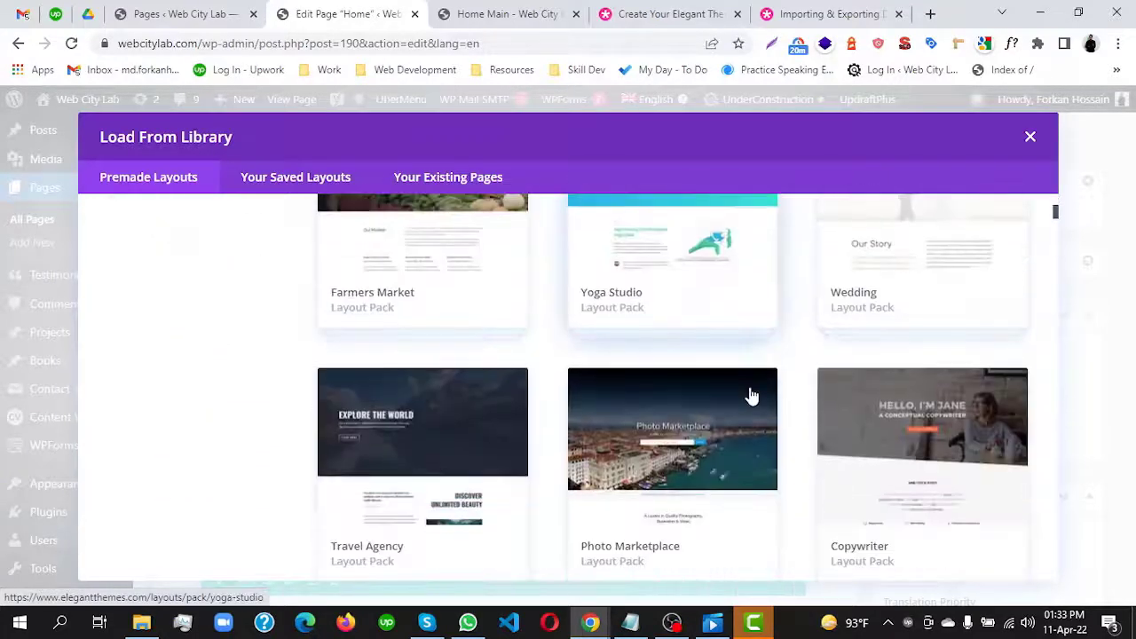
scroll(751, 393, down, 5)
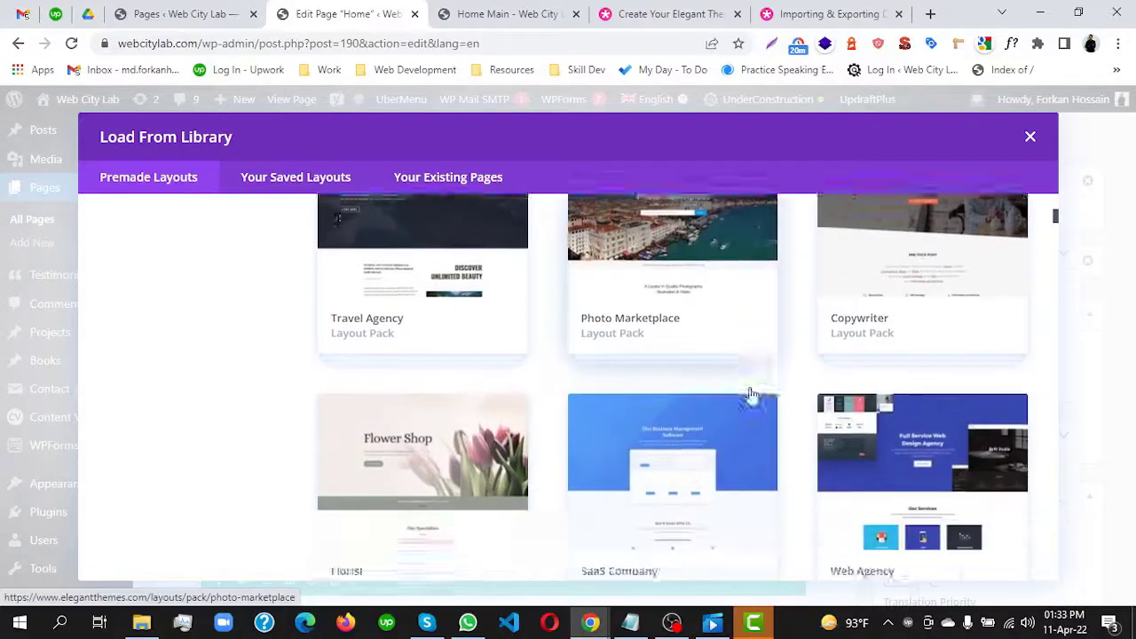
scroll(750, 394, down, 5)
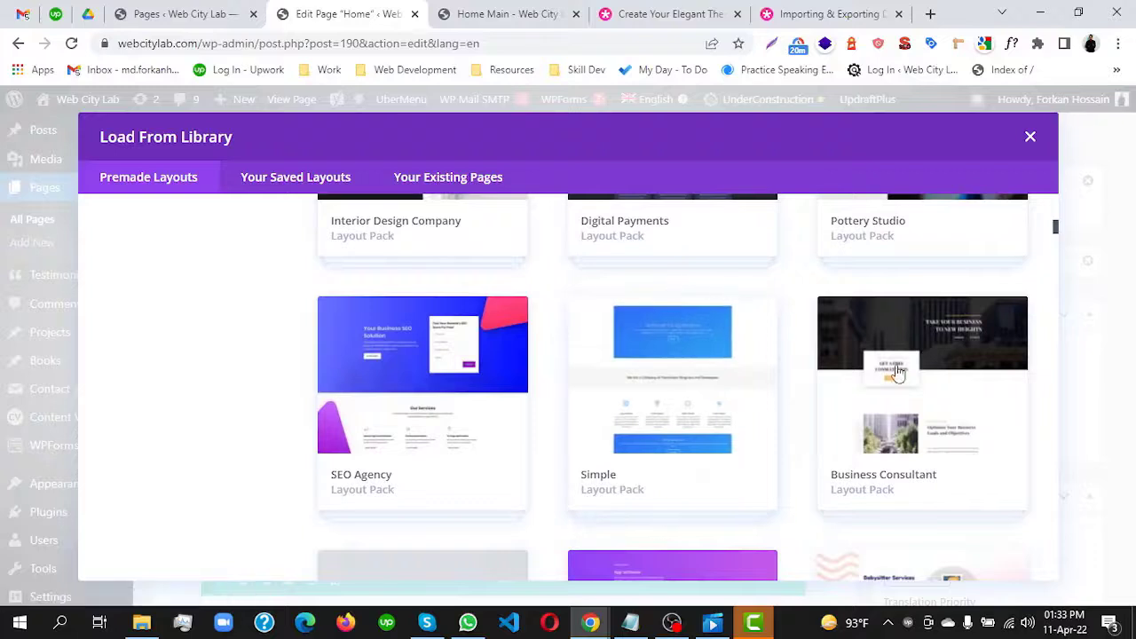
scroll(714, 423, down, 4)
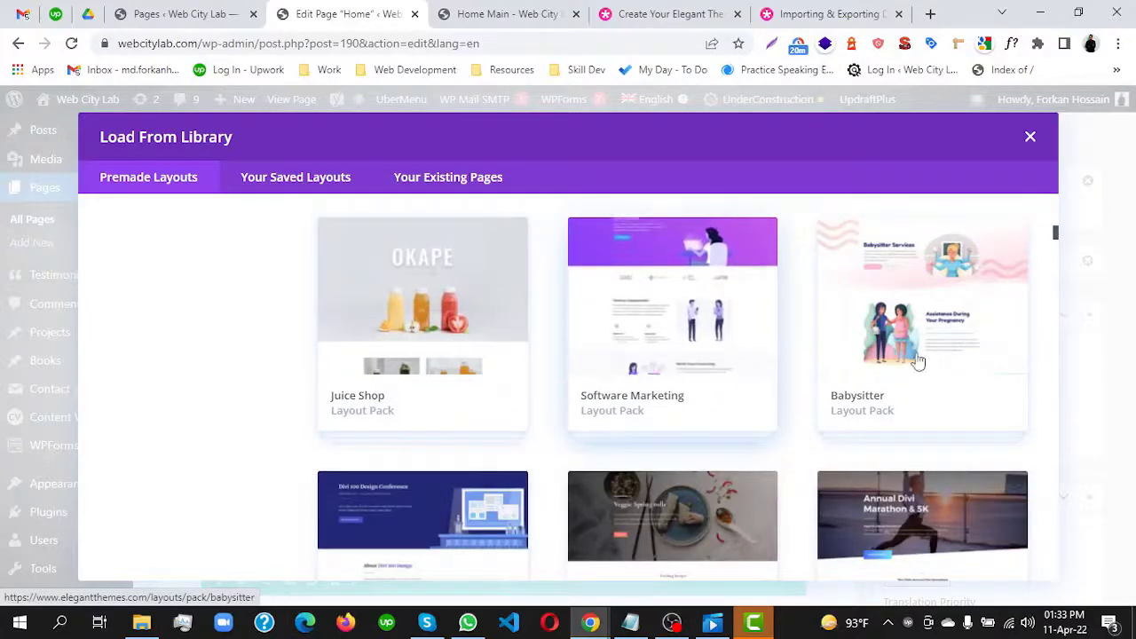
scroll(845, 375, down, 4)
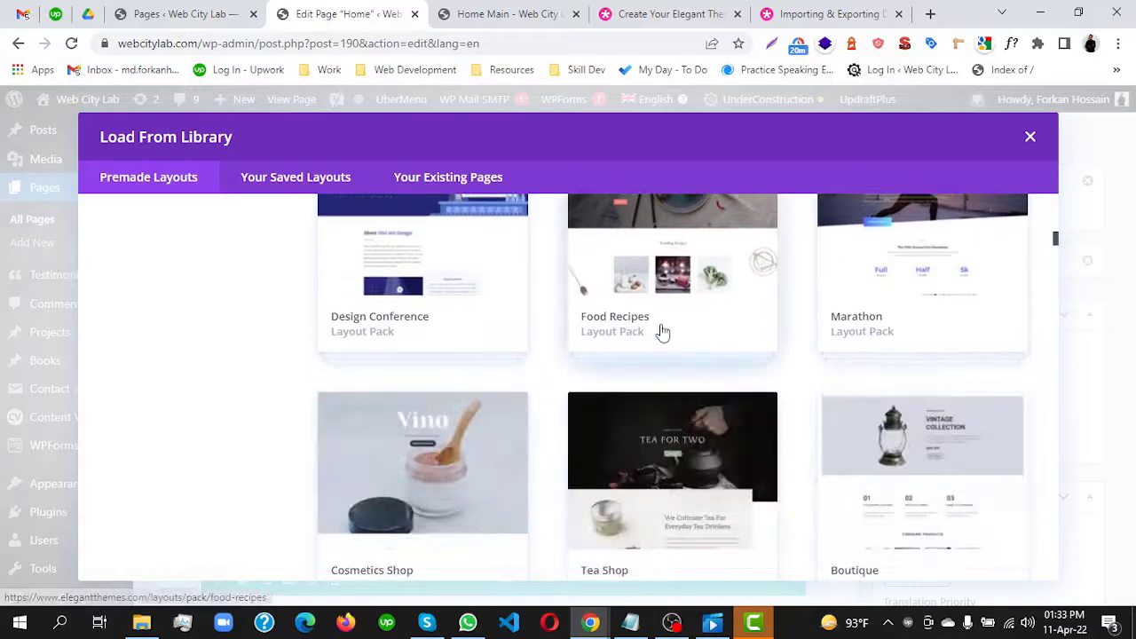
scroll(594, 356, down, 3)
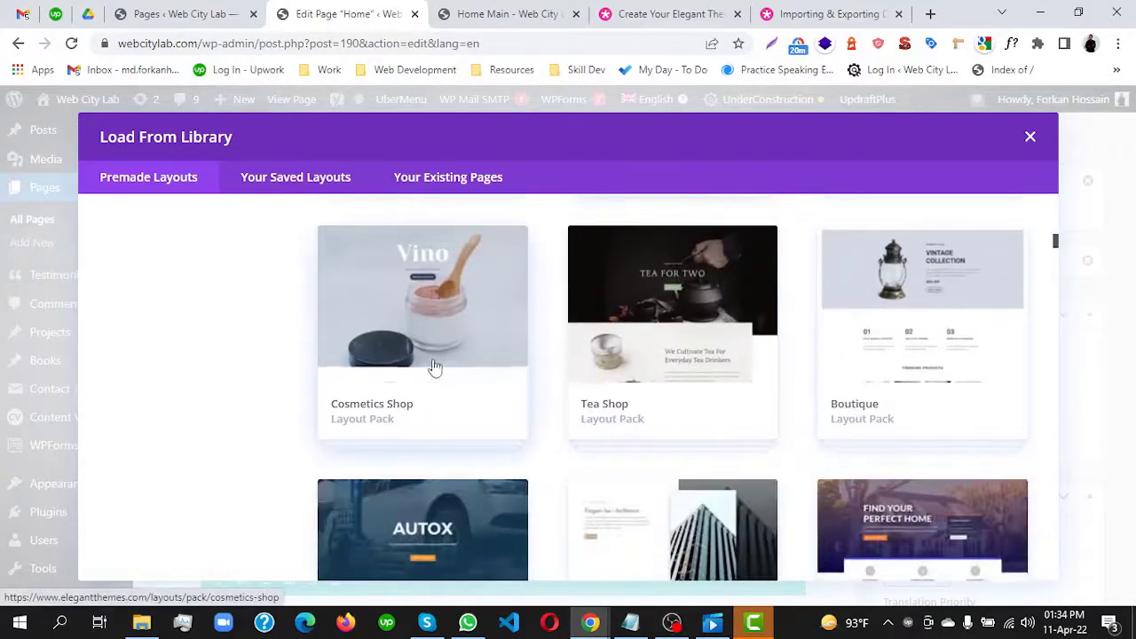
- Find the Digital Marketing layout pack and load its Landing layout into the Home page, replacing the existing content
scroll(424, 365, down, 3)
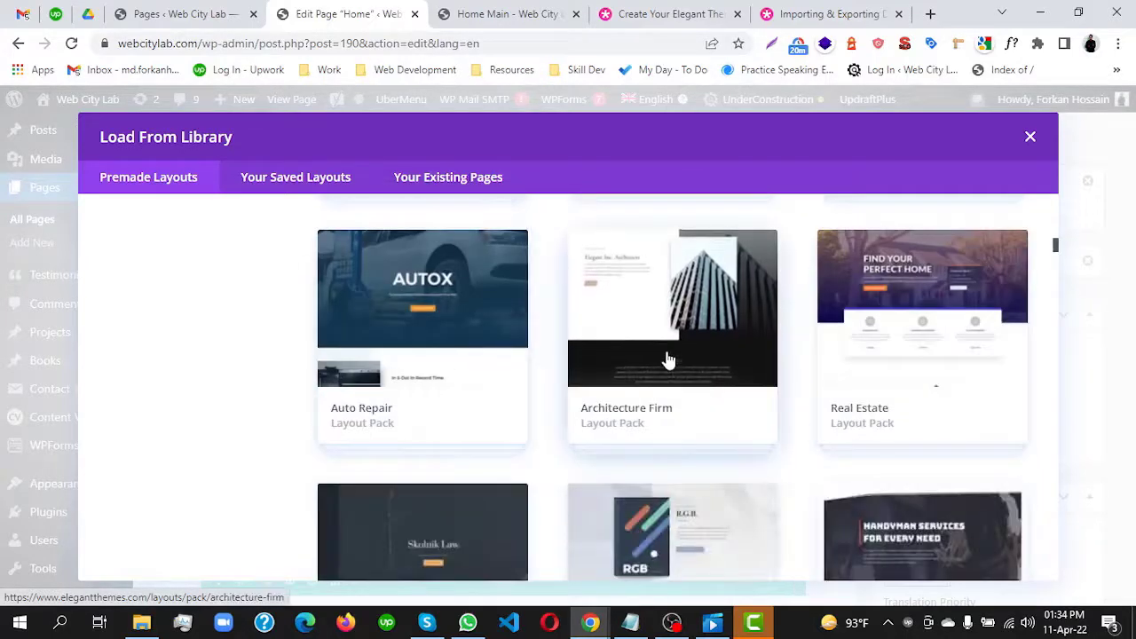
scroll(641, 352, down, 4)
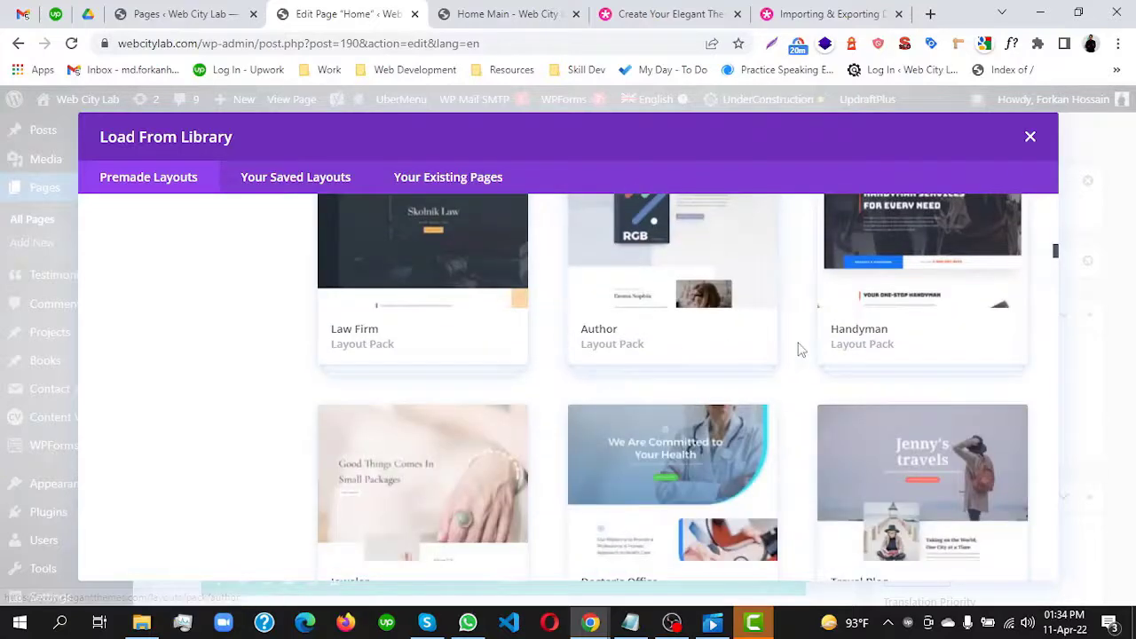
scroll(798, 347, down, 3)
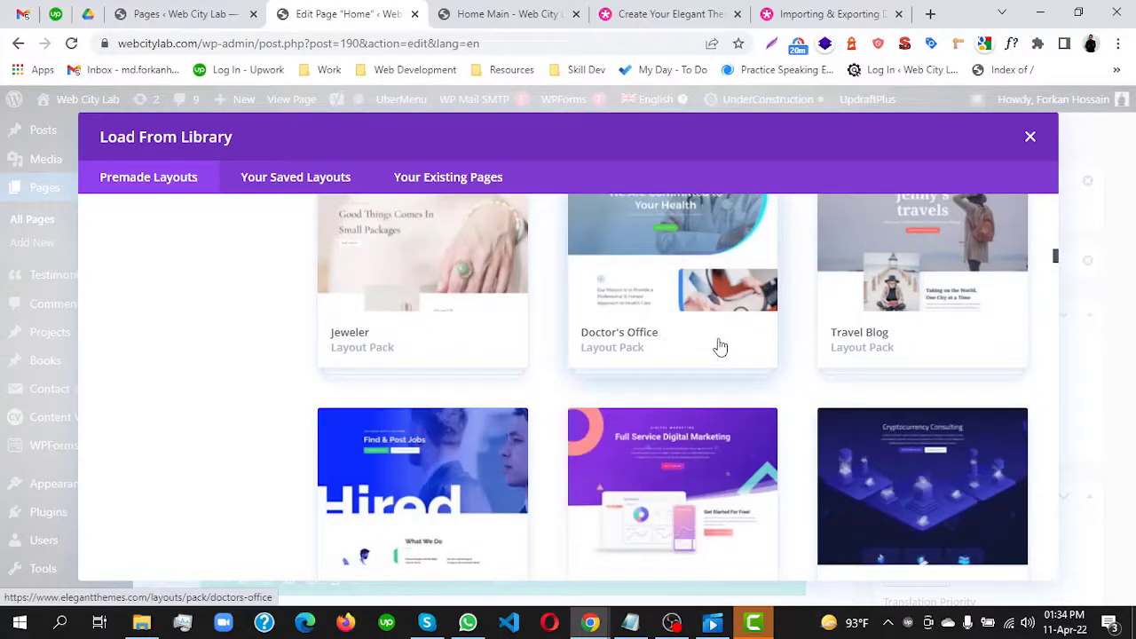
scroll(720, 346, down, 3)
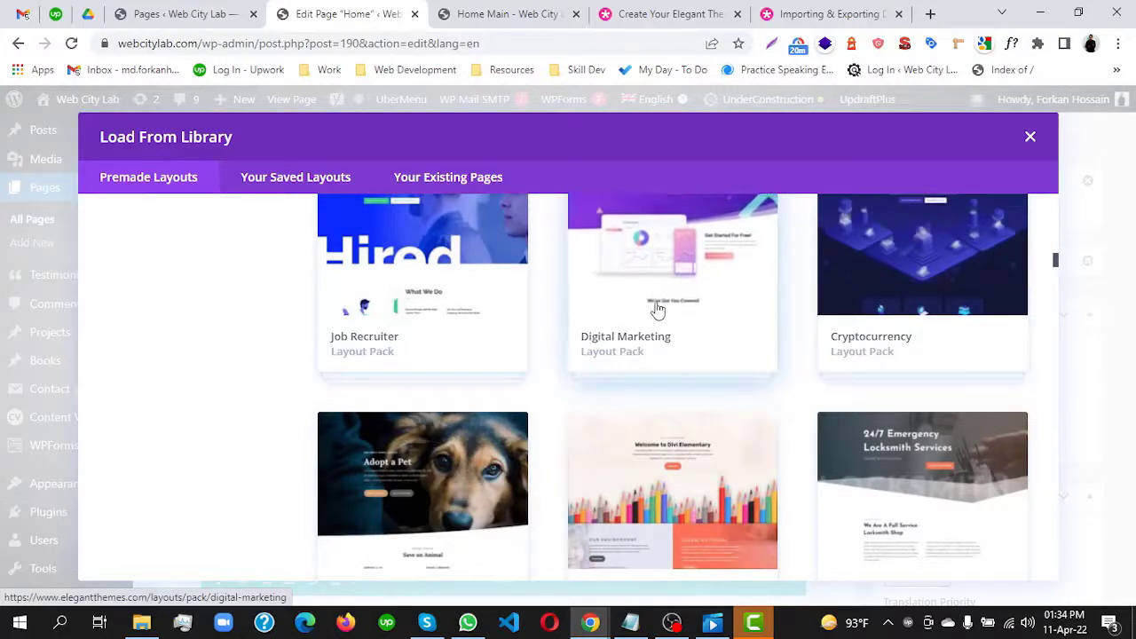
click(657, 308)
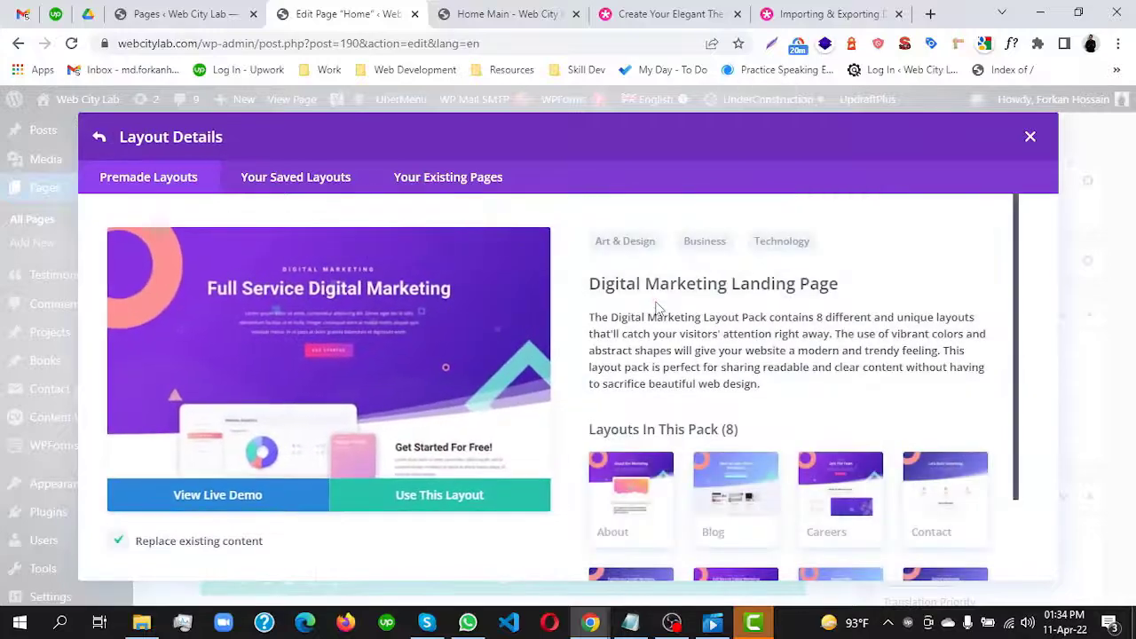
scroll(630, 319, down, 2)
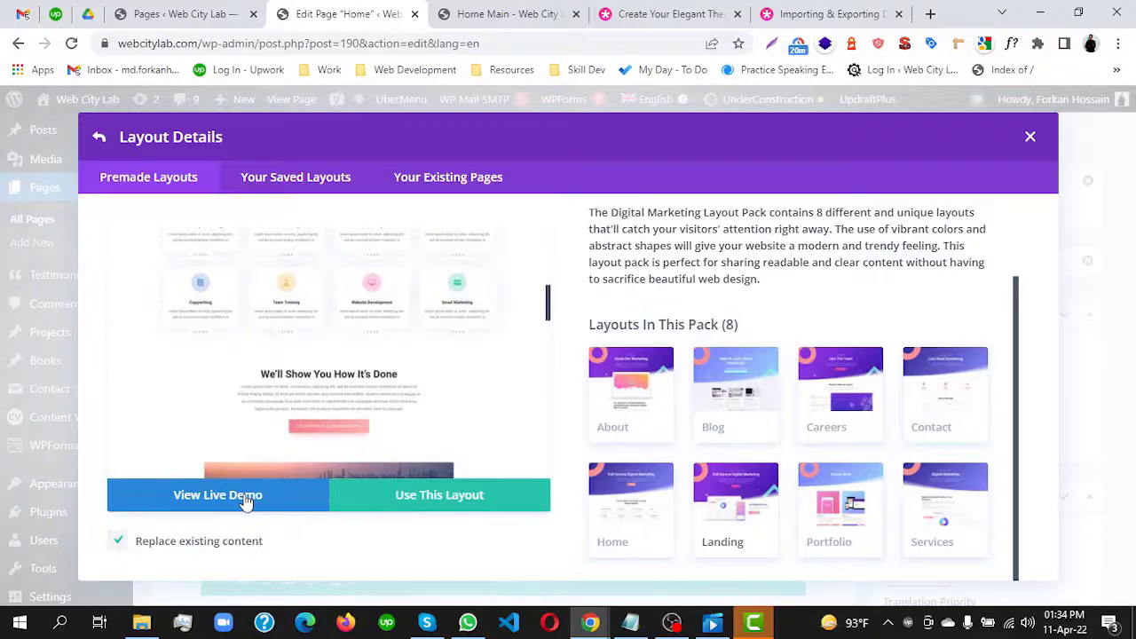
click(437, 500)
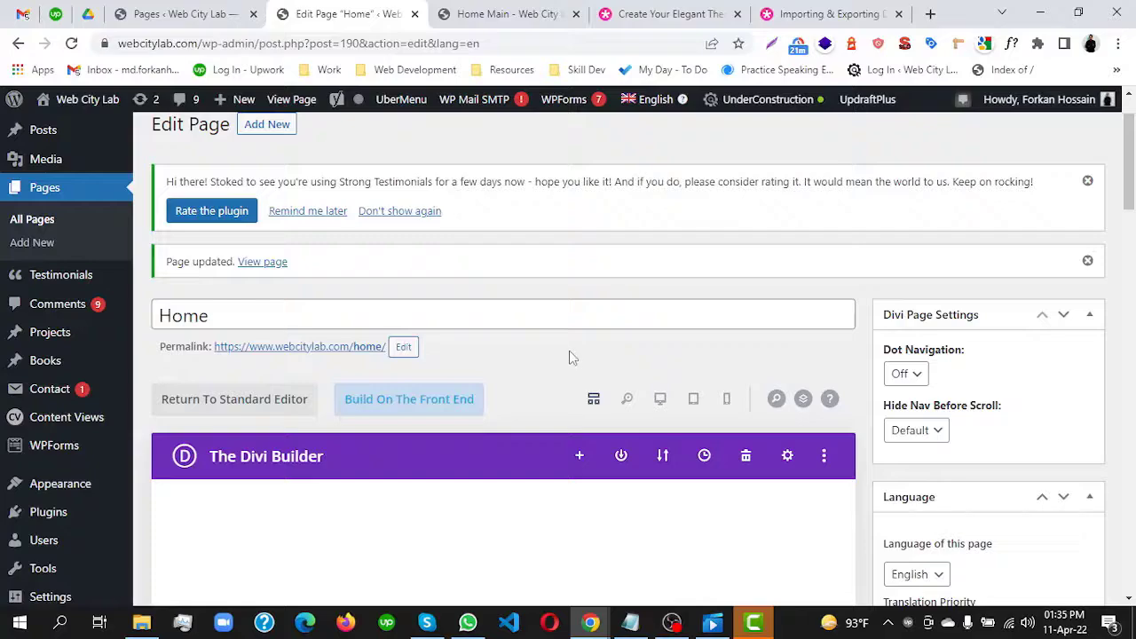
- Check the imported sections, rows and modules in the Divi Builder and update the published Home page
scroll(570, 355, down, 12)
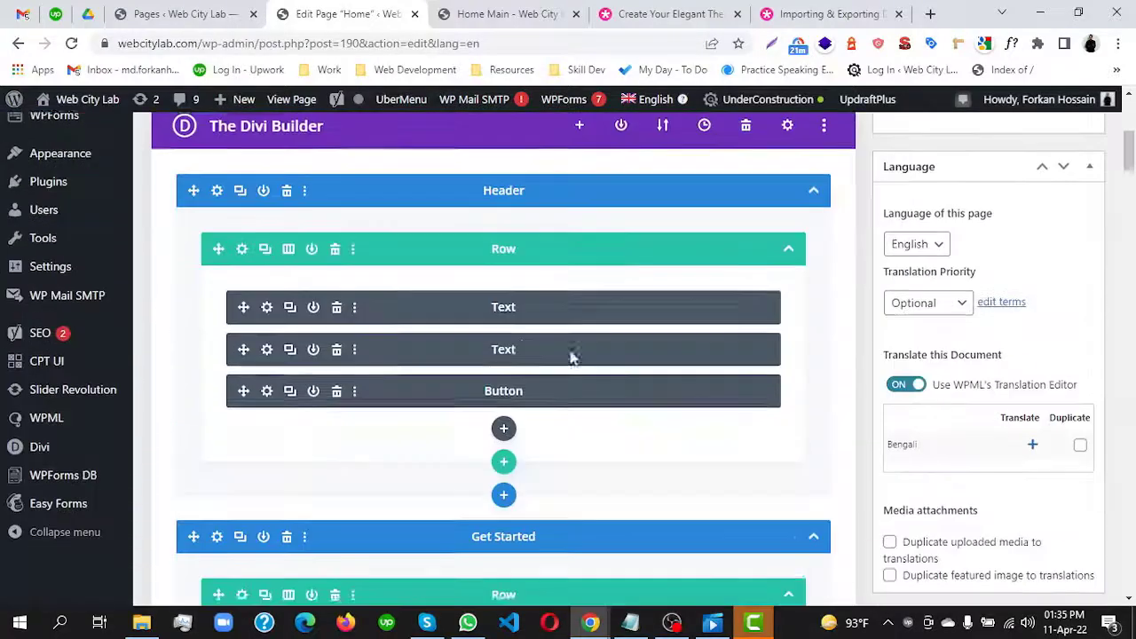
scroll(690, 391, down, 15)
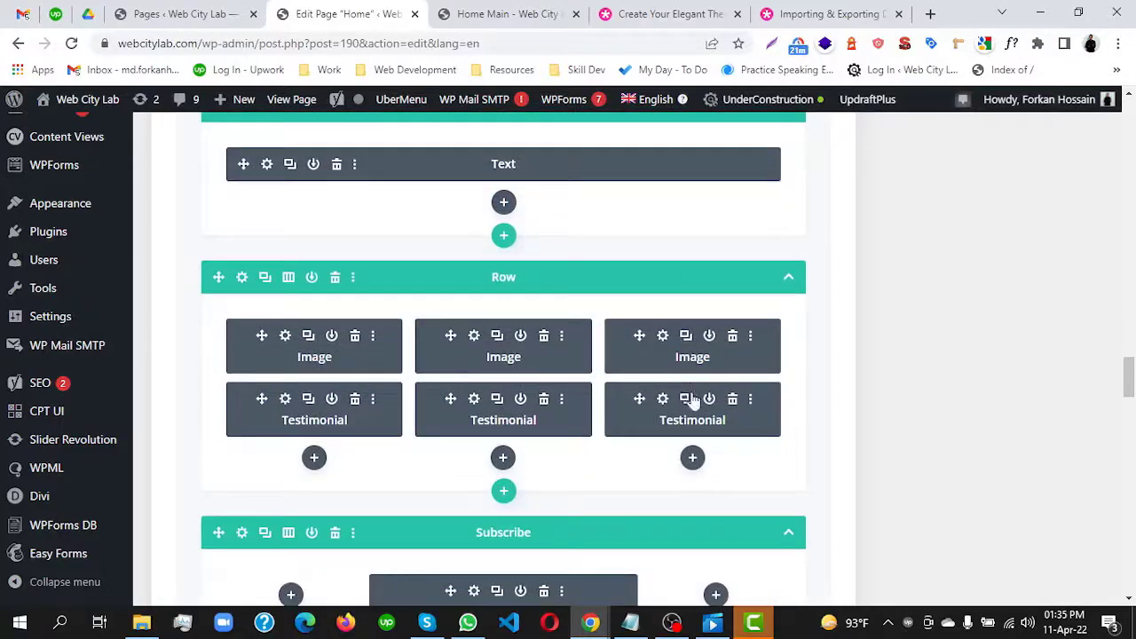
scroll(690, 391, down, 10)
scroll(695, 388, up, 4)
scroll(701, 394, up, 15)
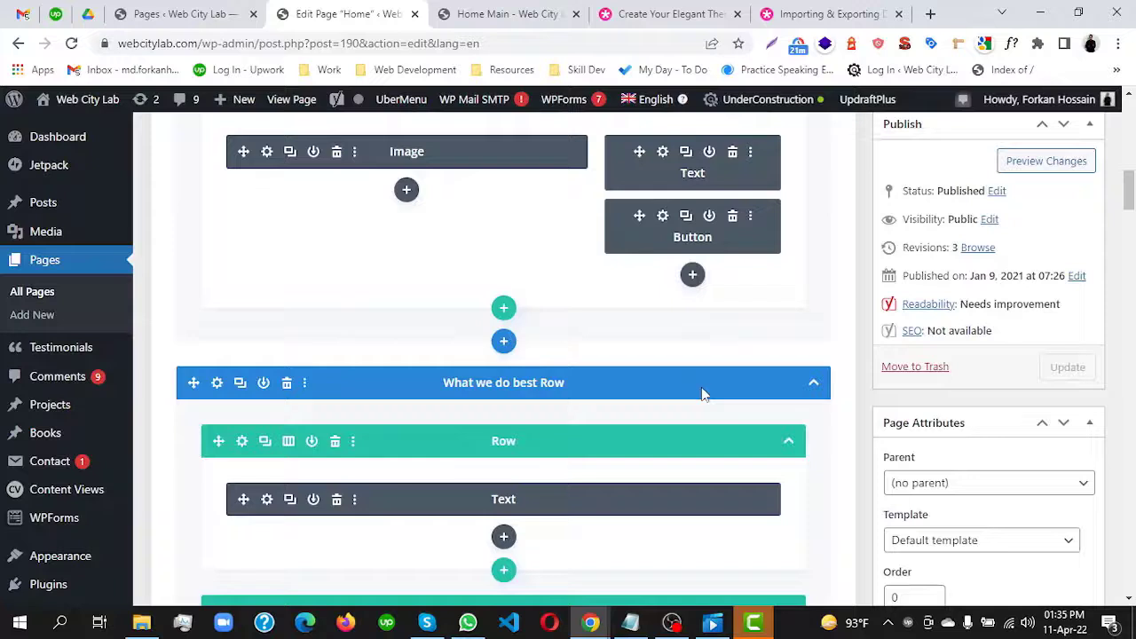
scroll(701, 394, up, 2)
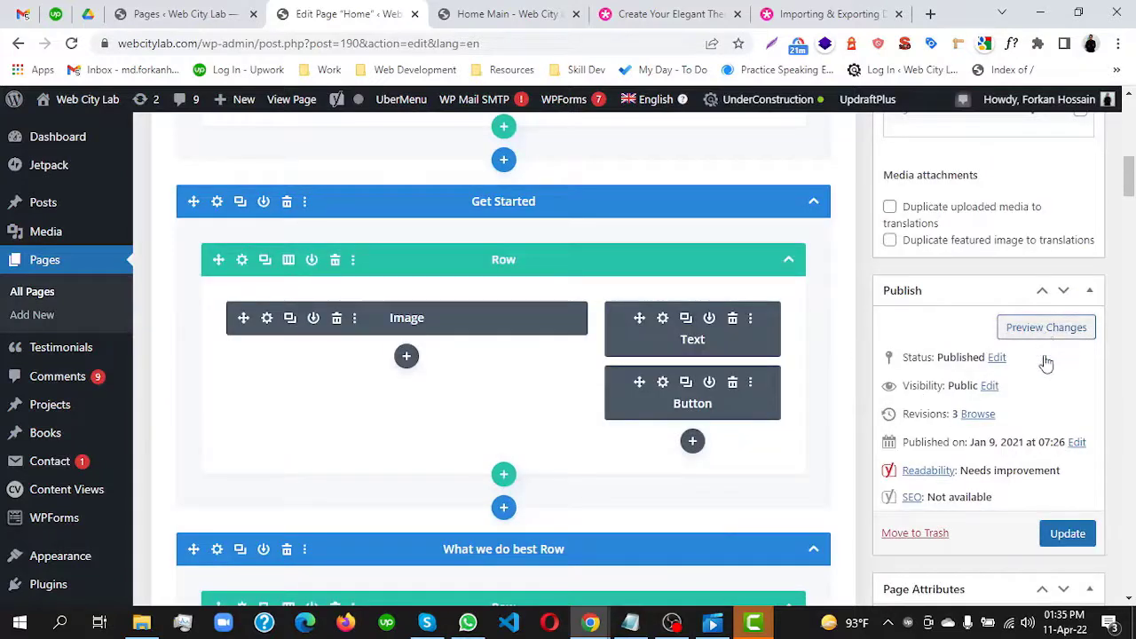
click(1071, 534)
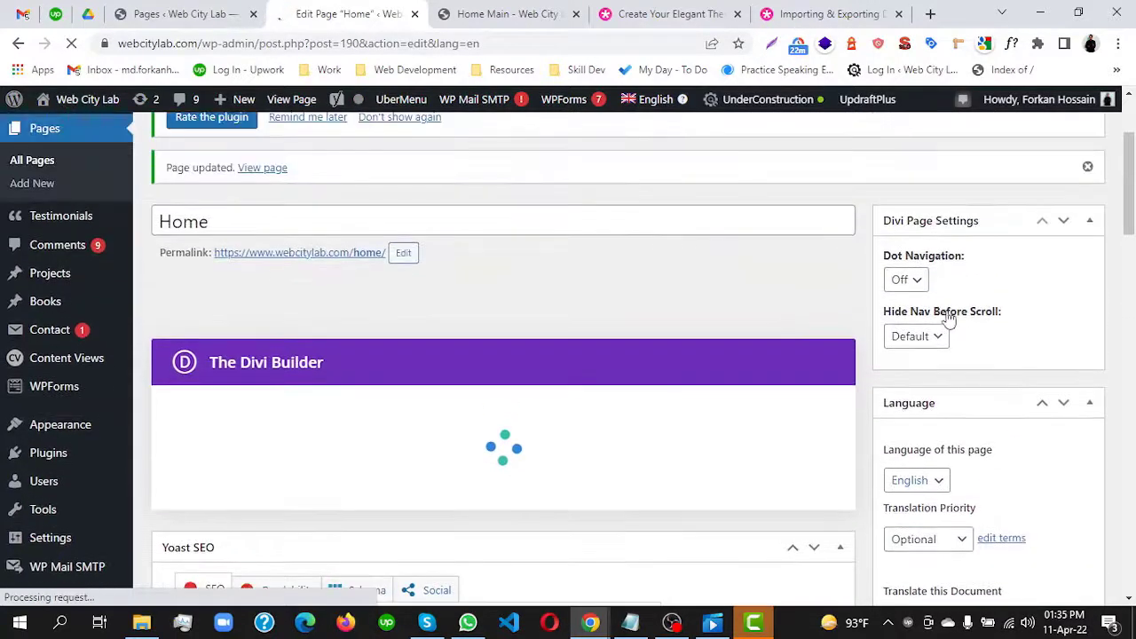
- View the updated Home page in a separate browser tab and review its design from the header to the footer
ctrl+click(260, 168)
click(428, 15)
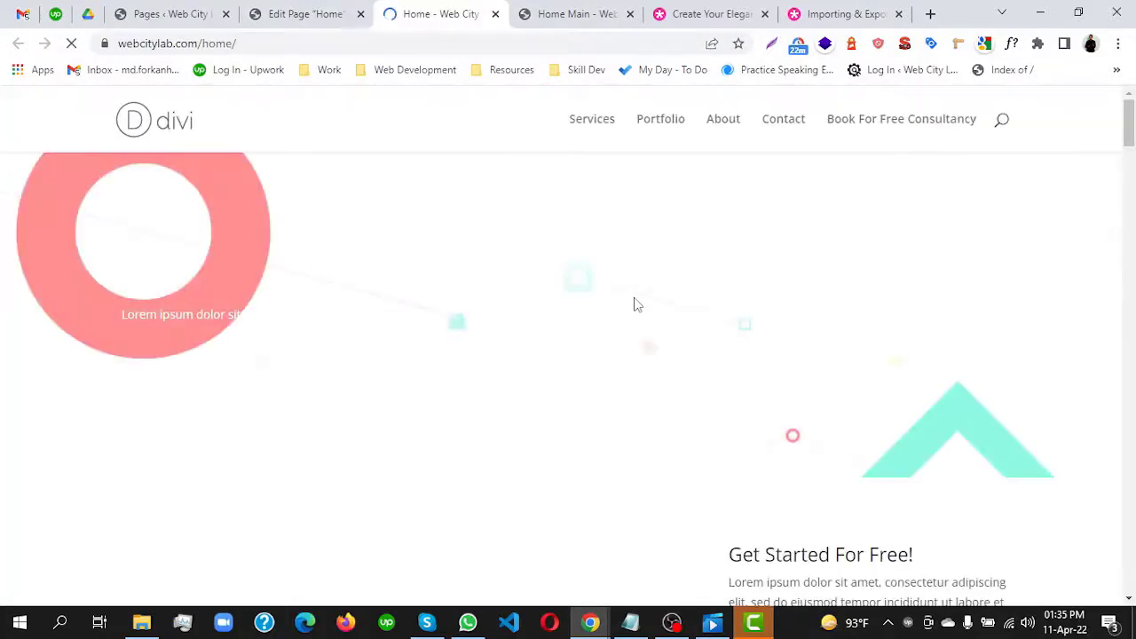
scroll(634, 304, down, 5)
scroll(633, 304, up, 2)
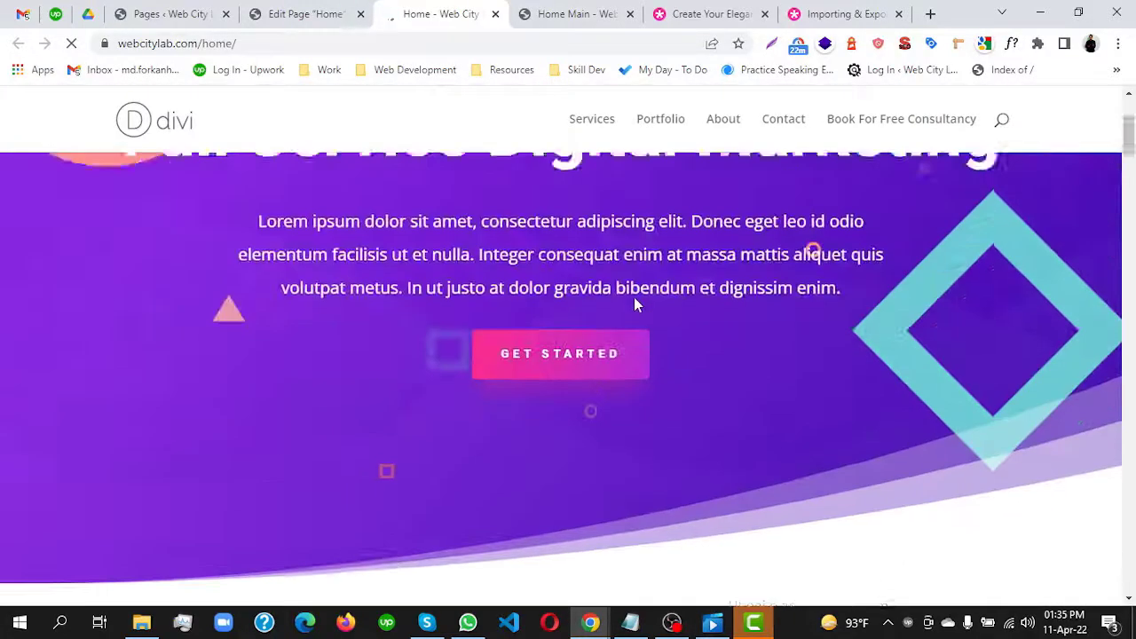
scroll(633, 304, up, 2)
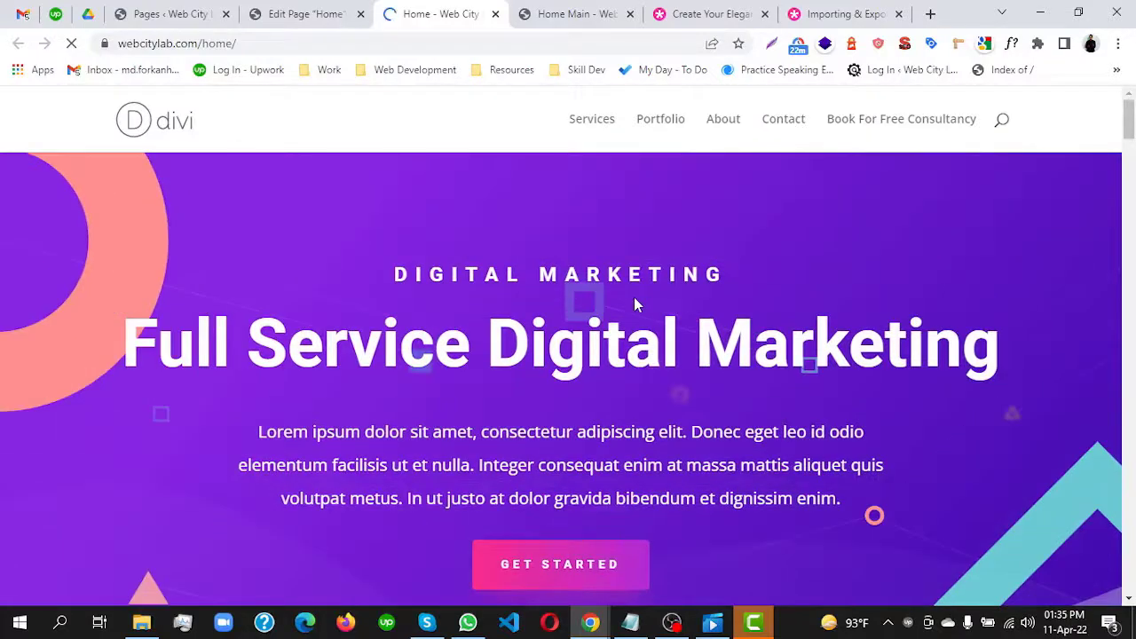
scroll(634, 305, down, 10)
scroll(633, 304, down, 13)
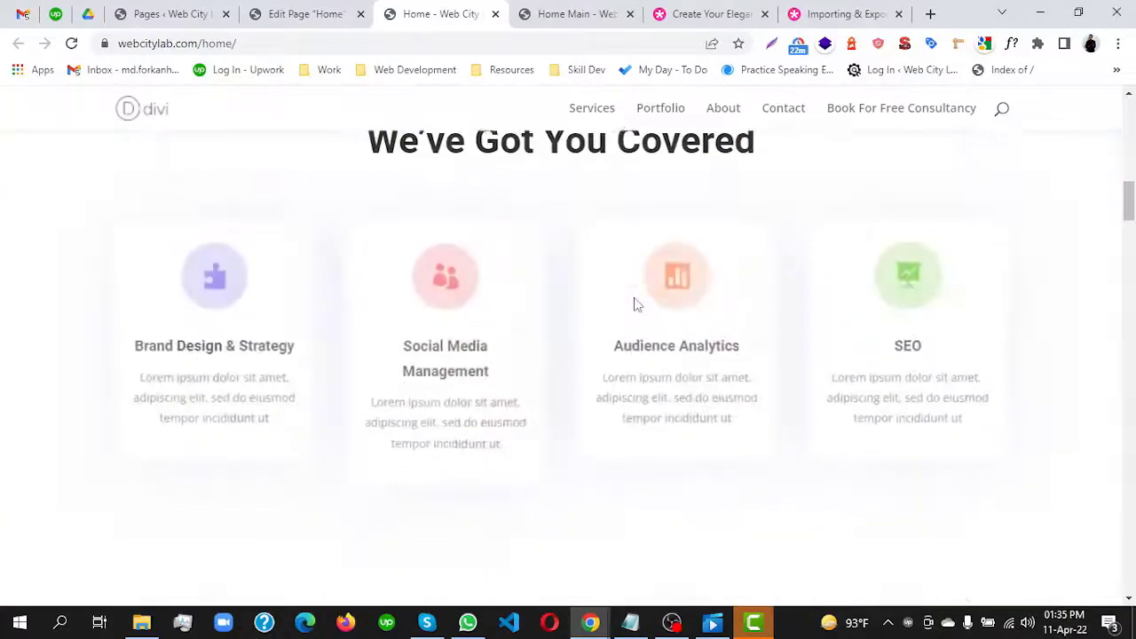
scroll(634, 304, down, 14)
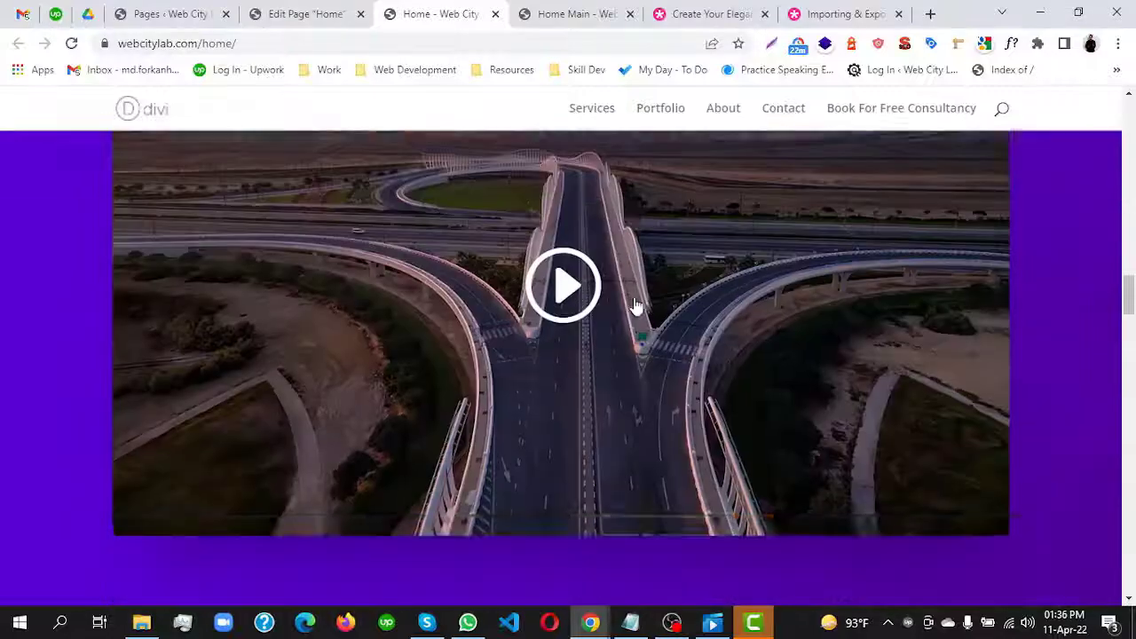
scroll(639, 305, down, 14)
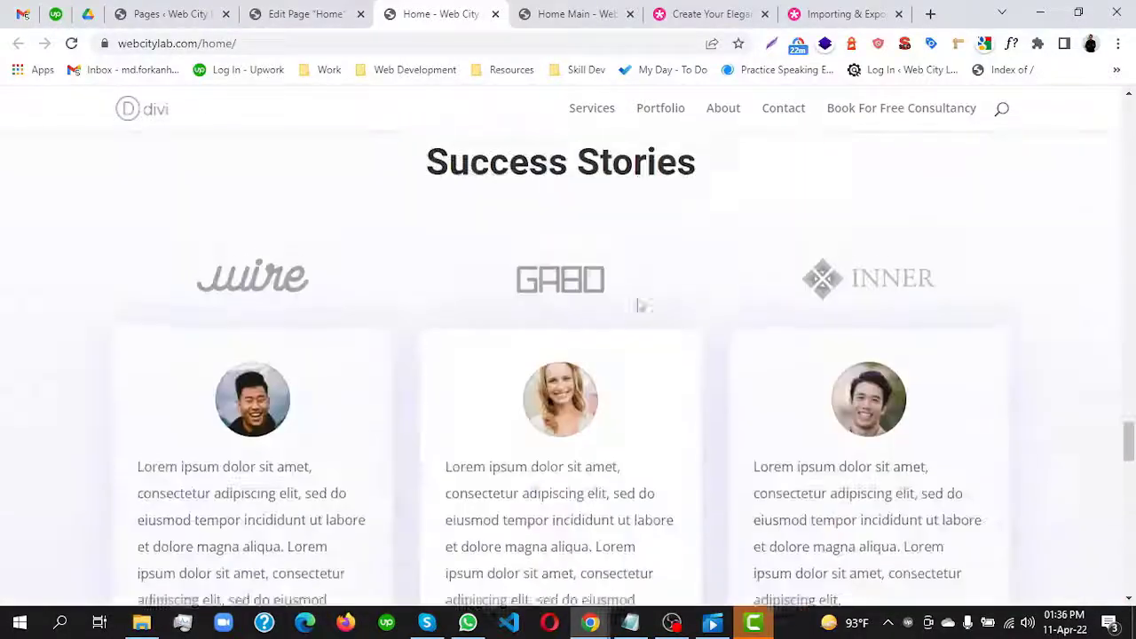
scroll(639, 305, down, 5)
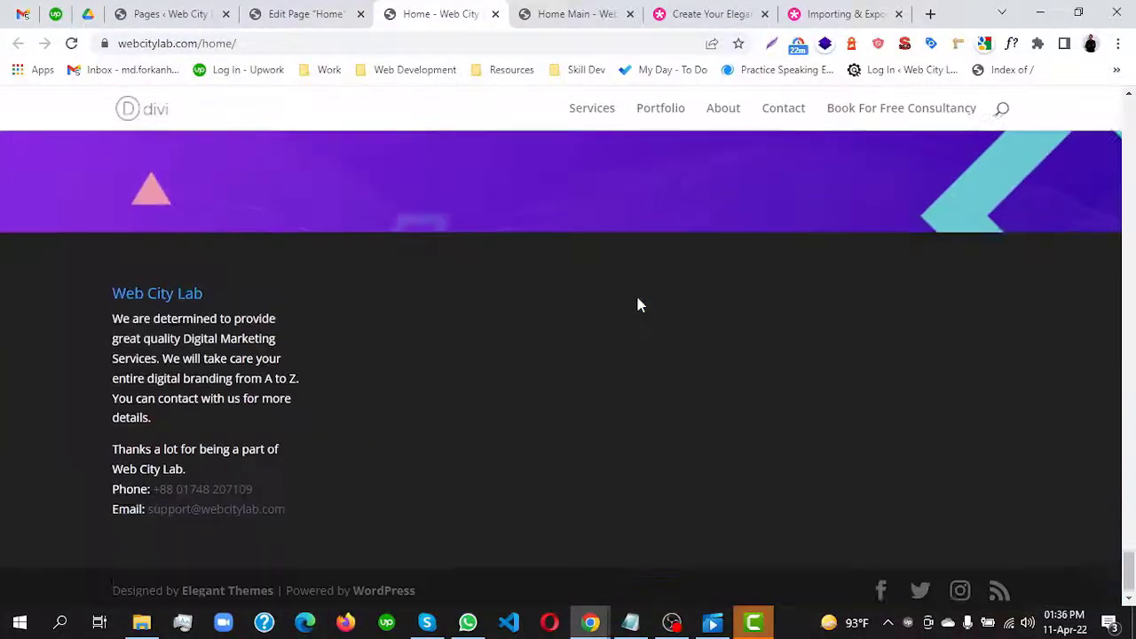
scroll(638, 304, up, 20)
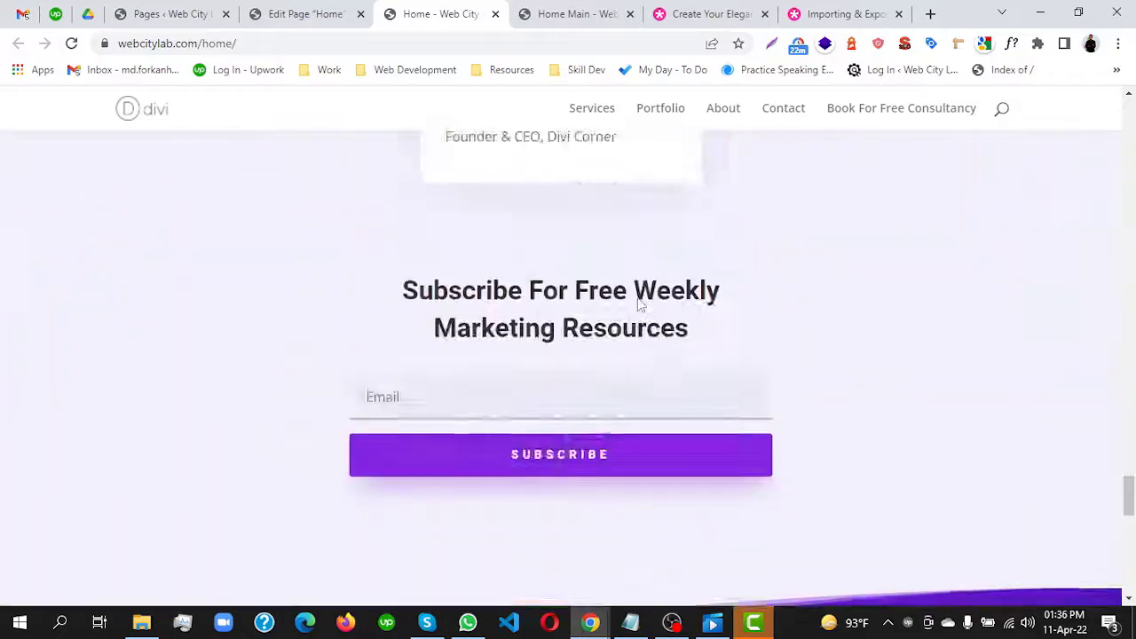
scroll(644, 304, up, 3)
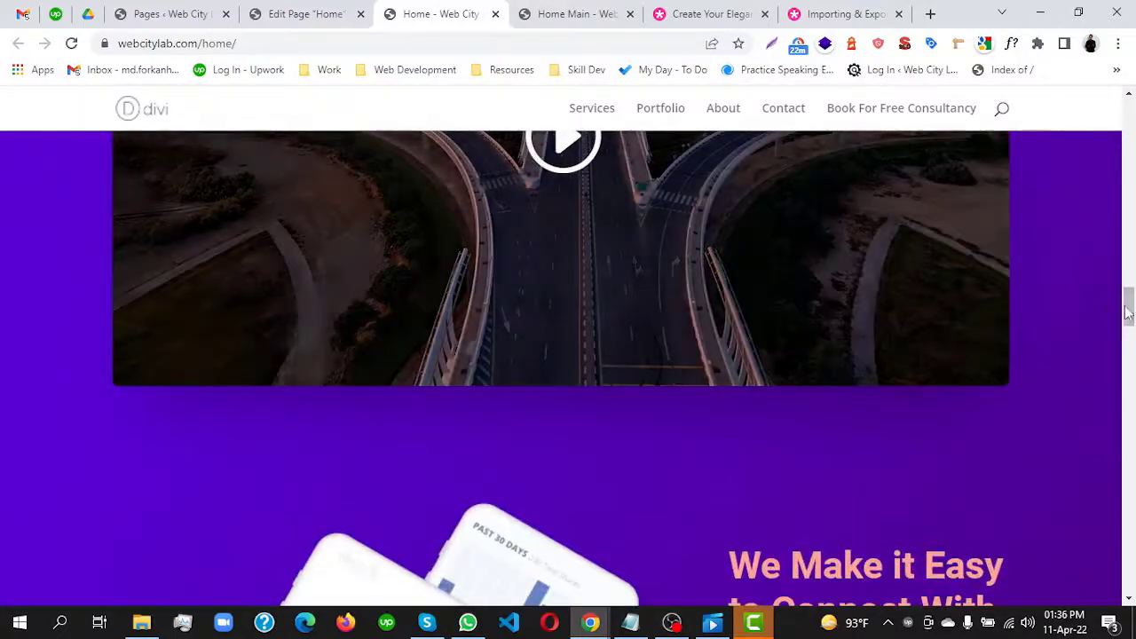
scroll(1109, 461, down, 15)
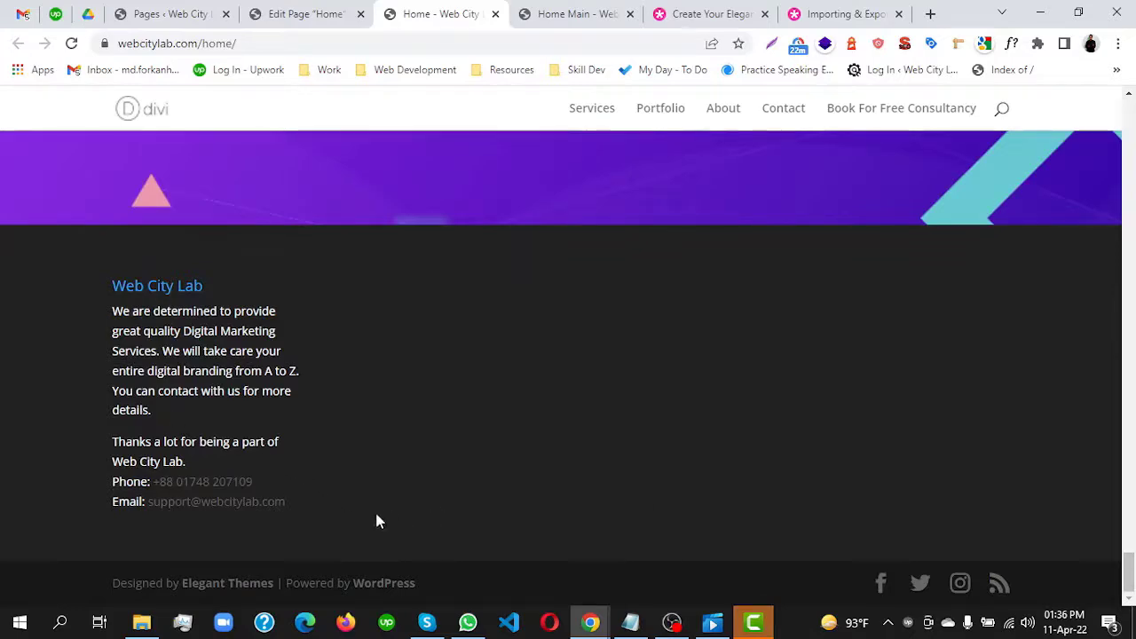
- Return to the WordPress admin's pages list and open the list of installed plugins
click(168, 13)
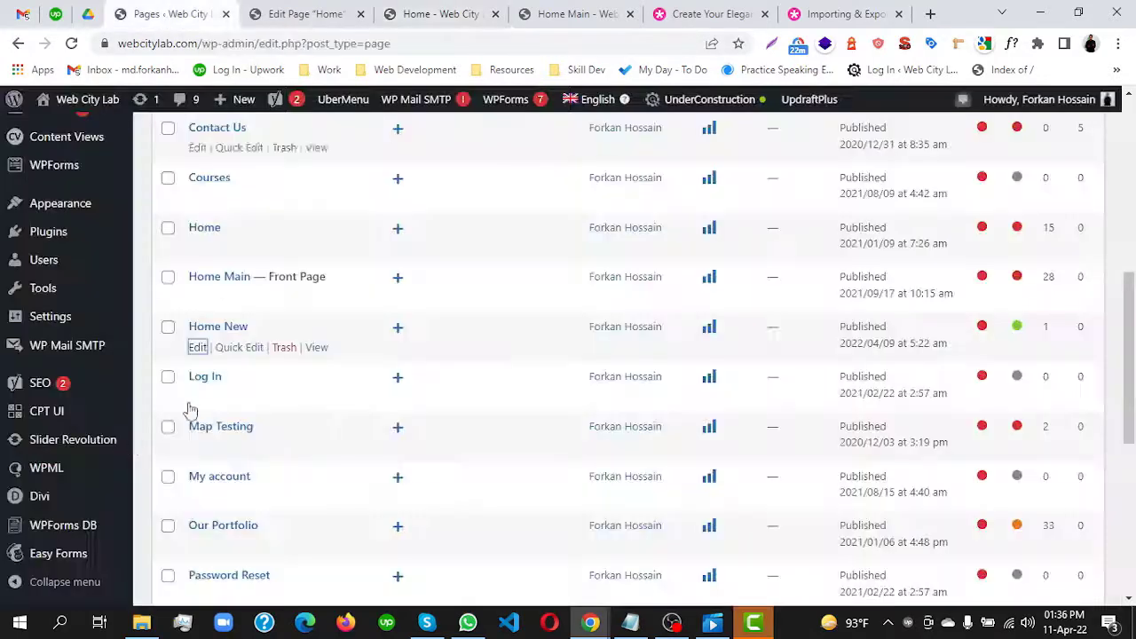
scroll(82, 474, down, 4)
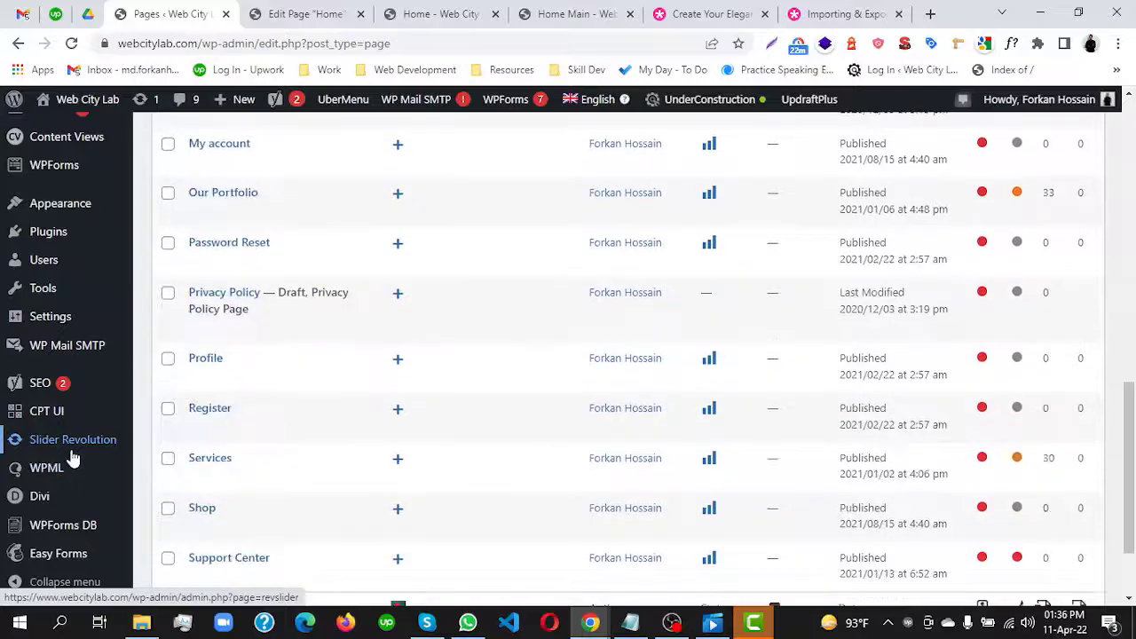
scroll(78, 435, up, 3)
mouse_move(78, 461)
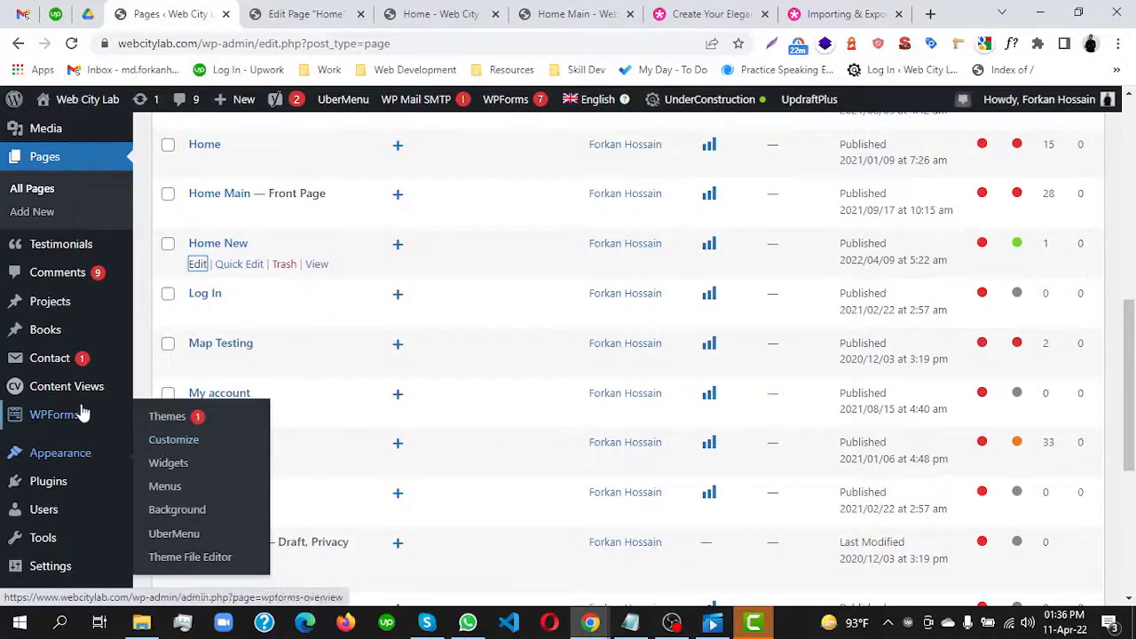
scroll(71, 402, down, 3)
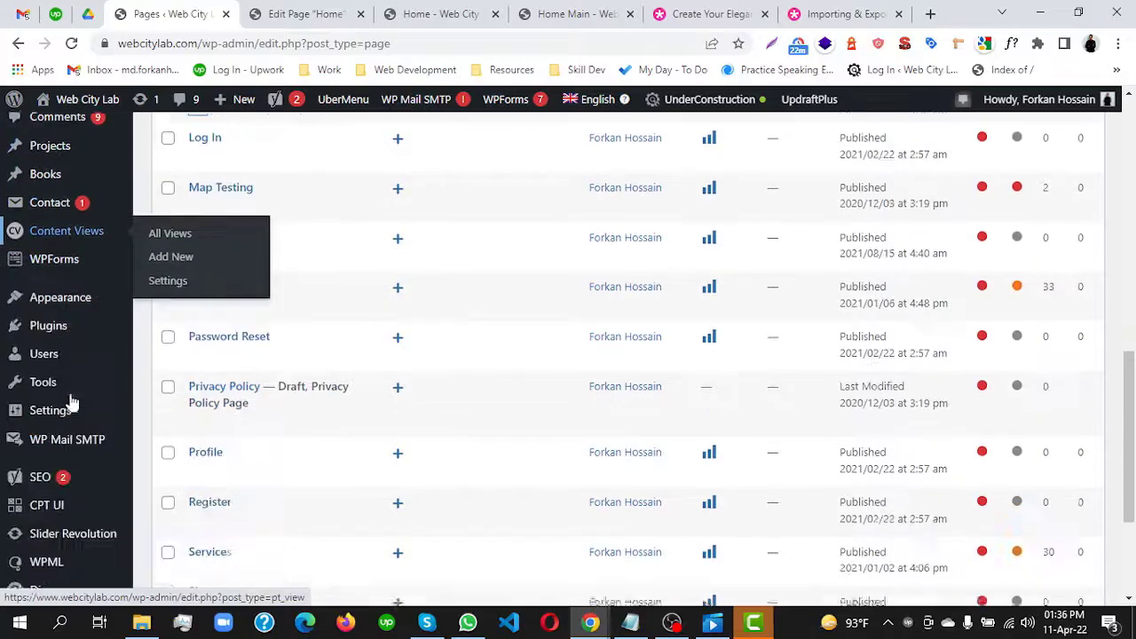
click(48, 316)
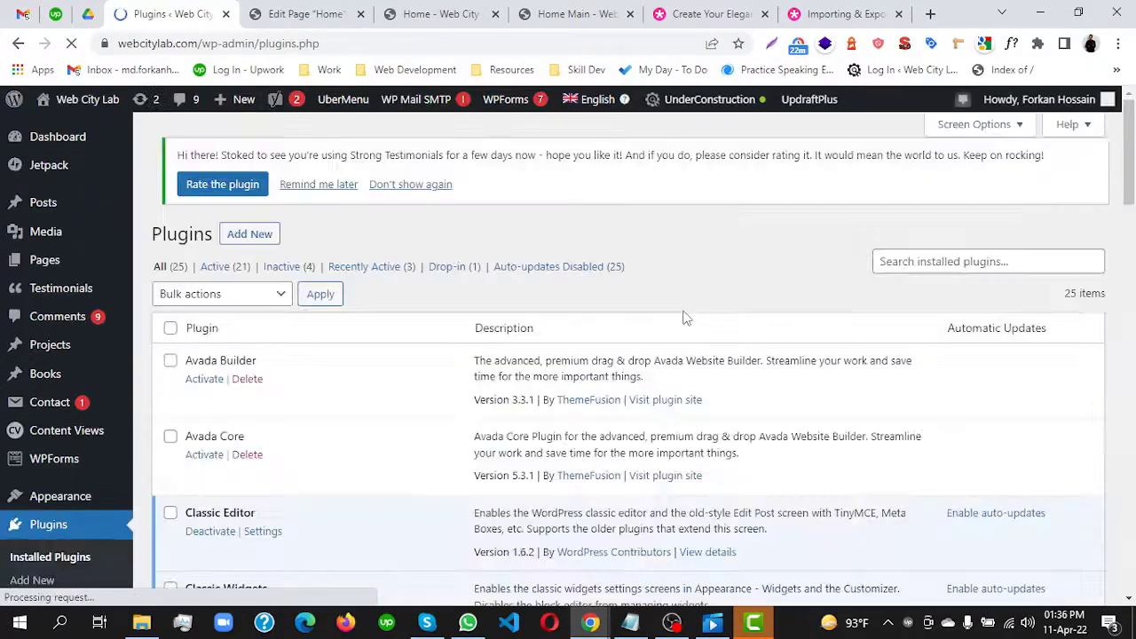
- Look through the installed plugins and check whether the Classic Widgets plugin is active
scroll(633, 326, down, 3)
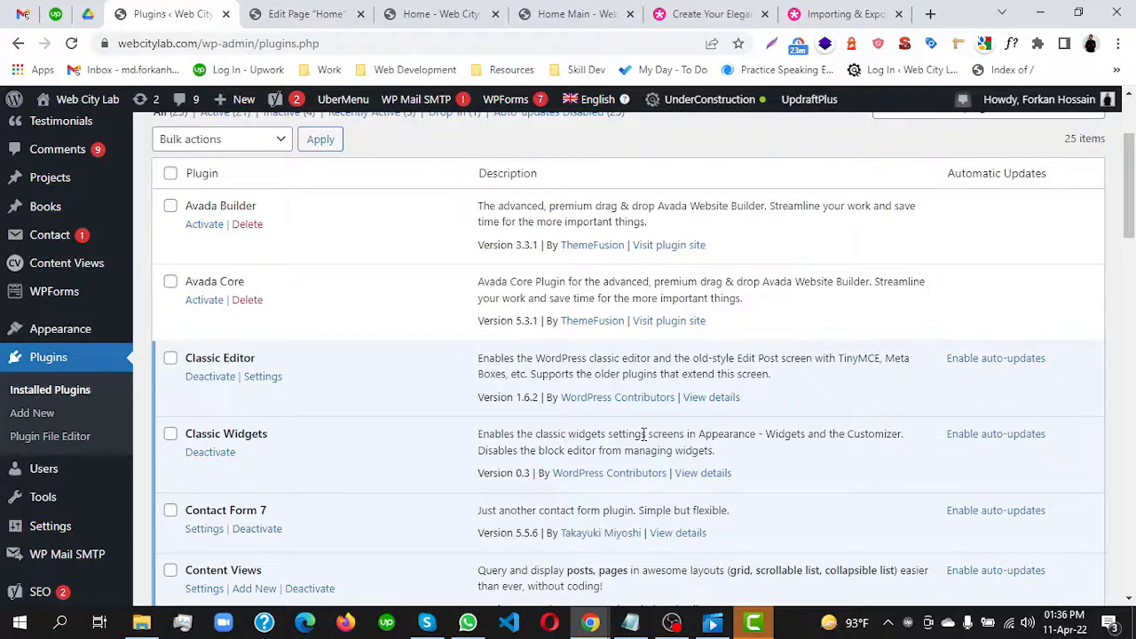
mouse_move(80, 346)
scroll(89, 355, down, 3)
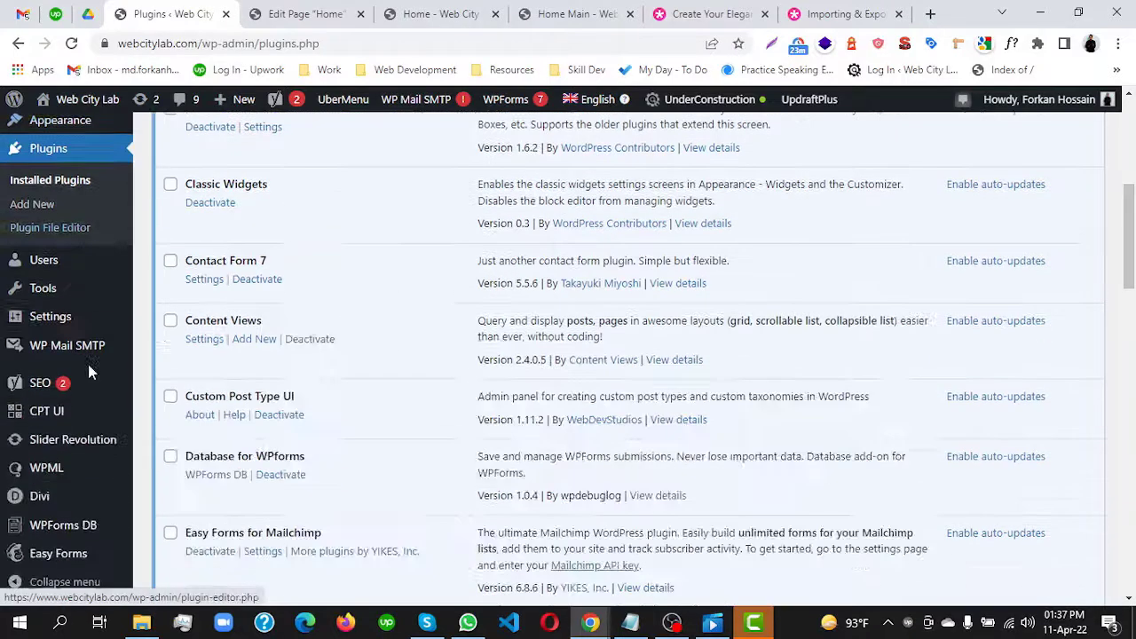
scroll(257, 313, up, 1)
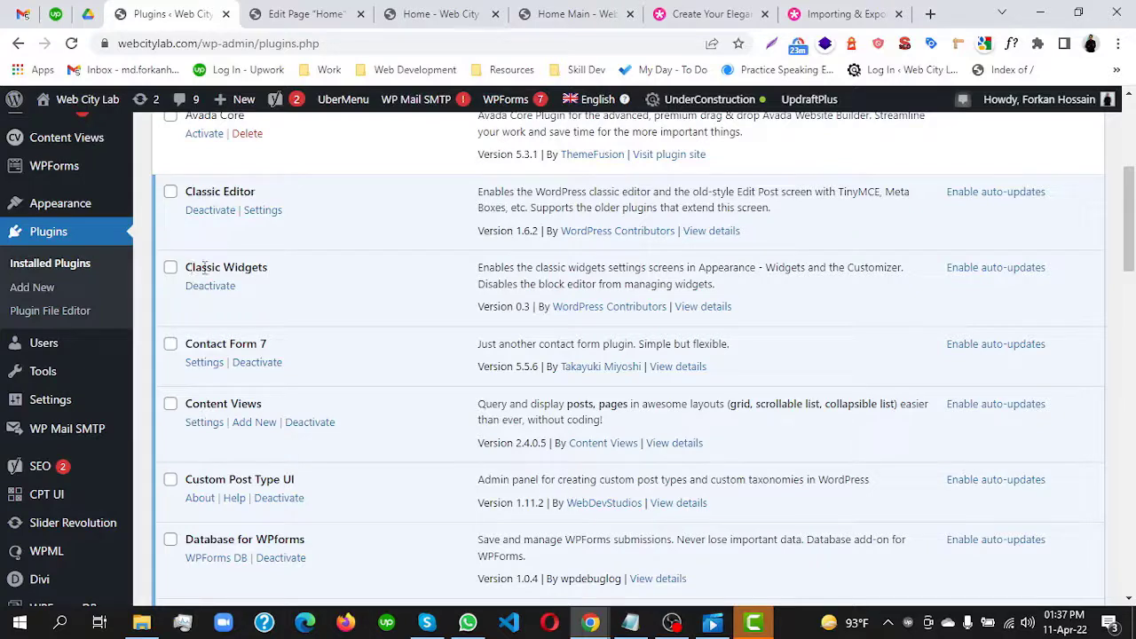
drag(188, 266, 288, 272)
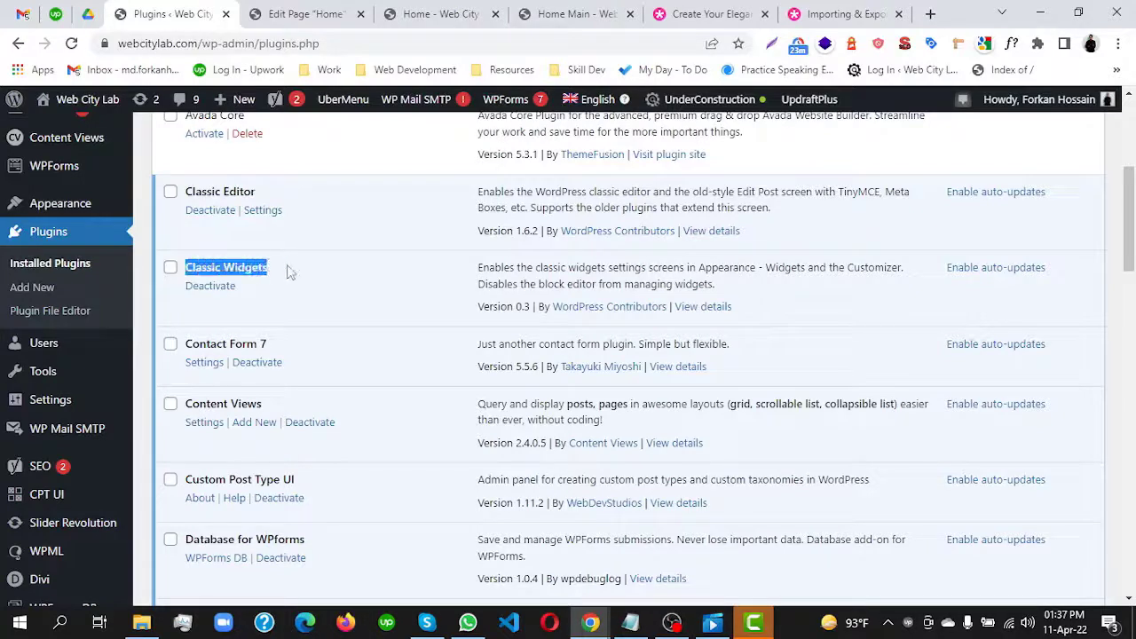
click(288, 272)
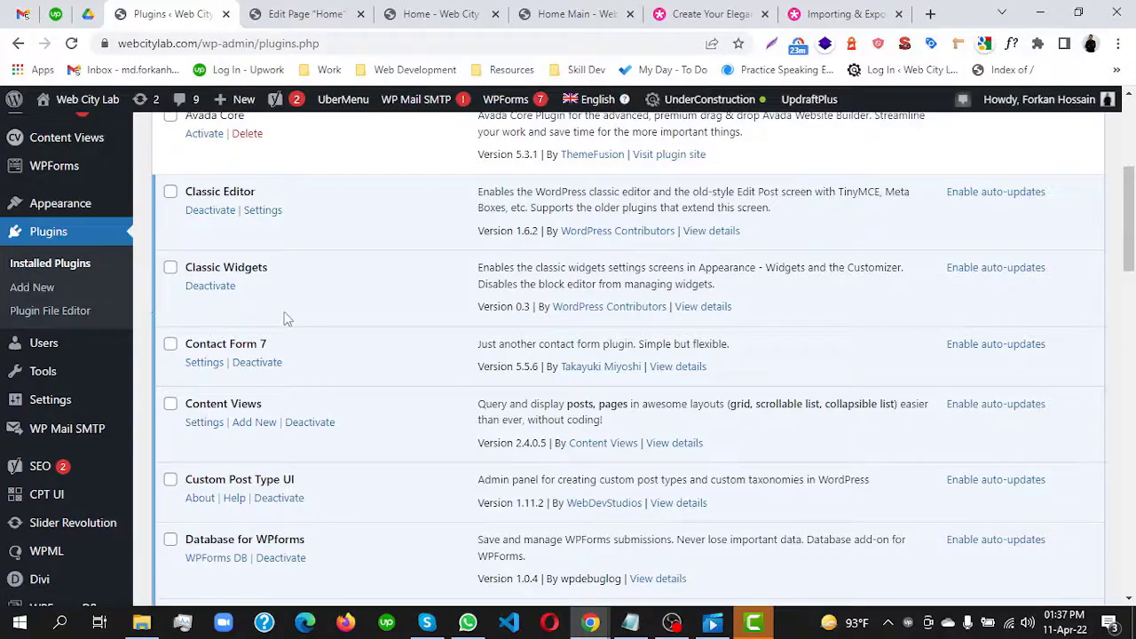
scroll(286, 317, up, 4)
scroll(284, 317, down, 4)
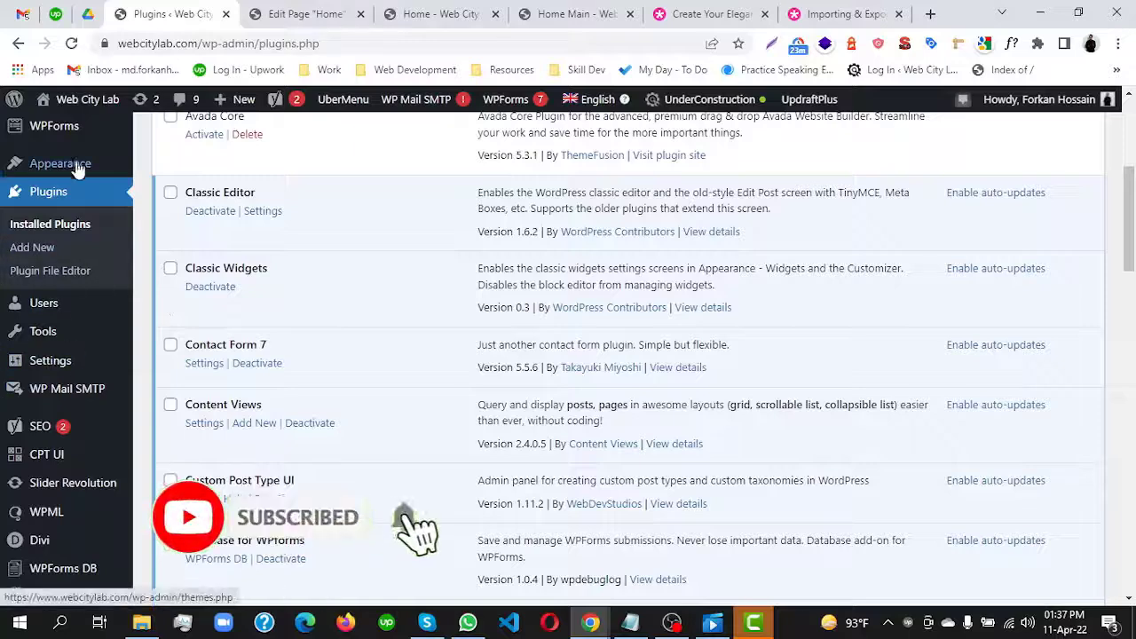
- Open the theme's widget management page and locate the footer widget areas
mouse_move(120, 177)
click(160, 211)
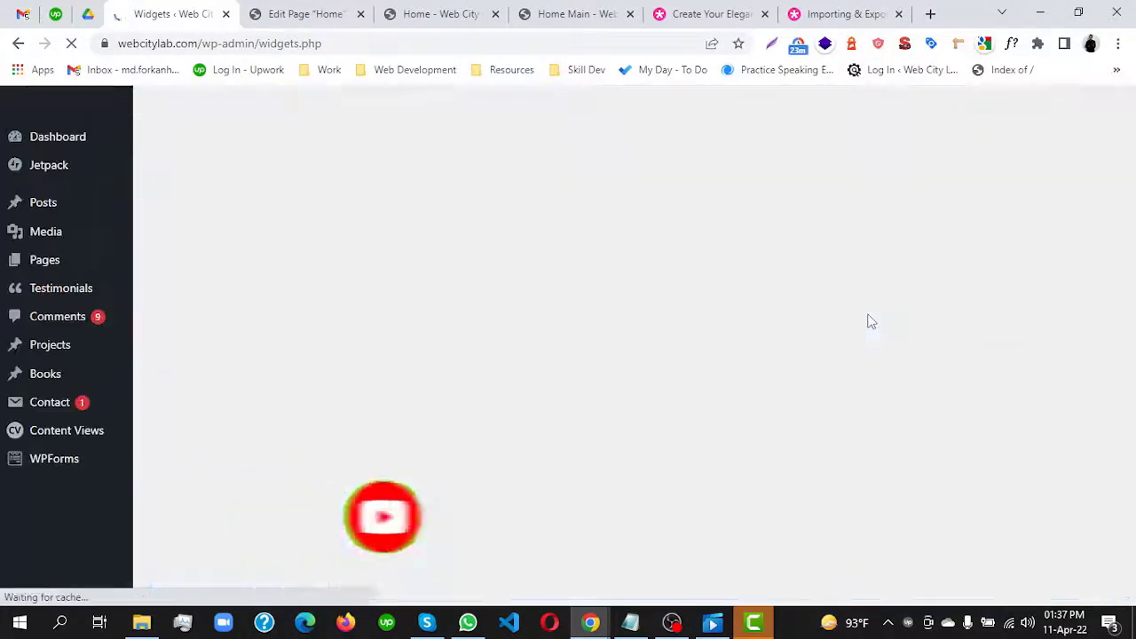
scroll(870, 321, down, 4)
scroll(750, 372, up, 2)
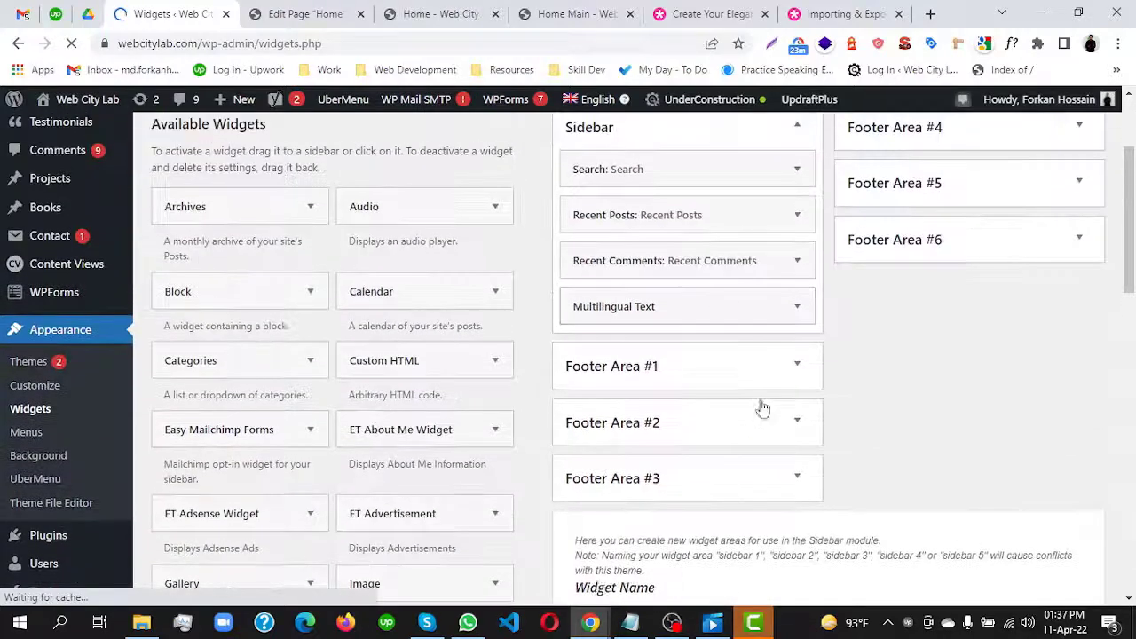
- Expand Footer Area #1, Footer Area #2 and Footer Area #3 to check the widgets they hold
scroll(761, 373, down, 2)
click(793, 197)
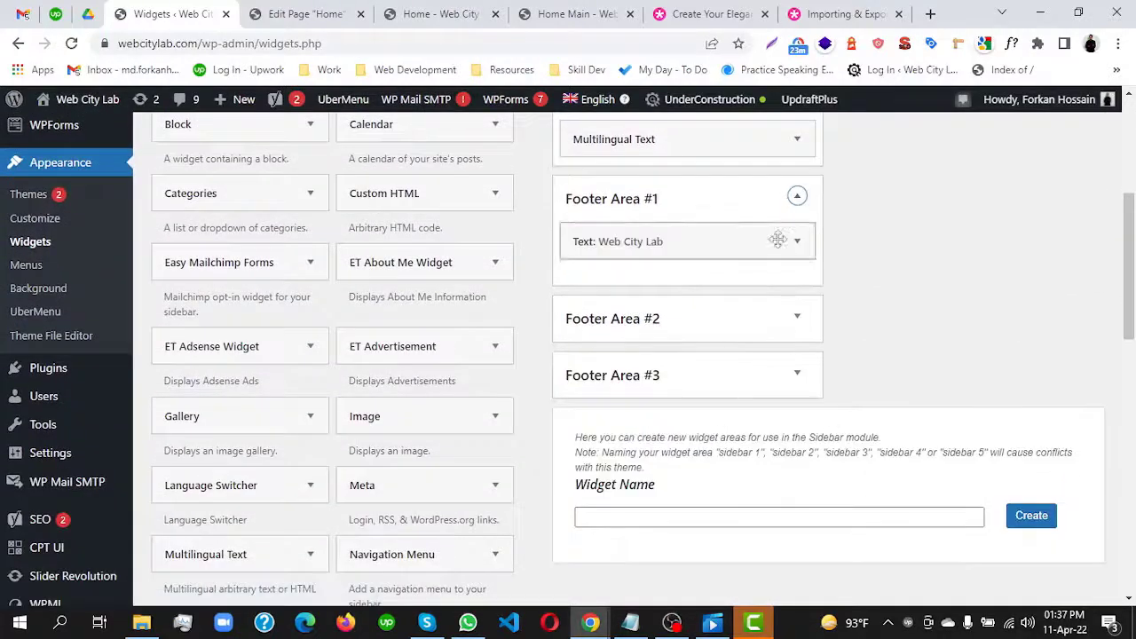
click(775, 322)
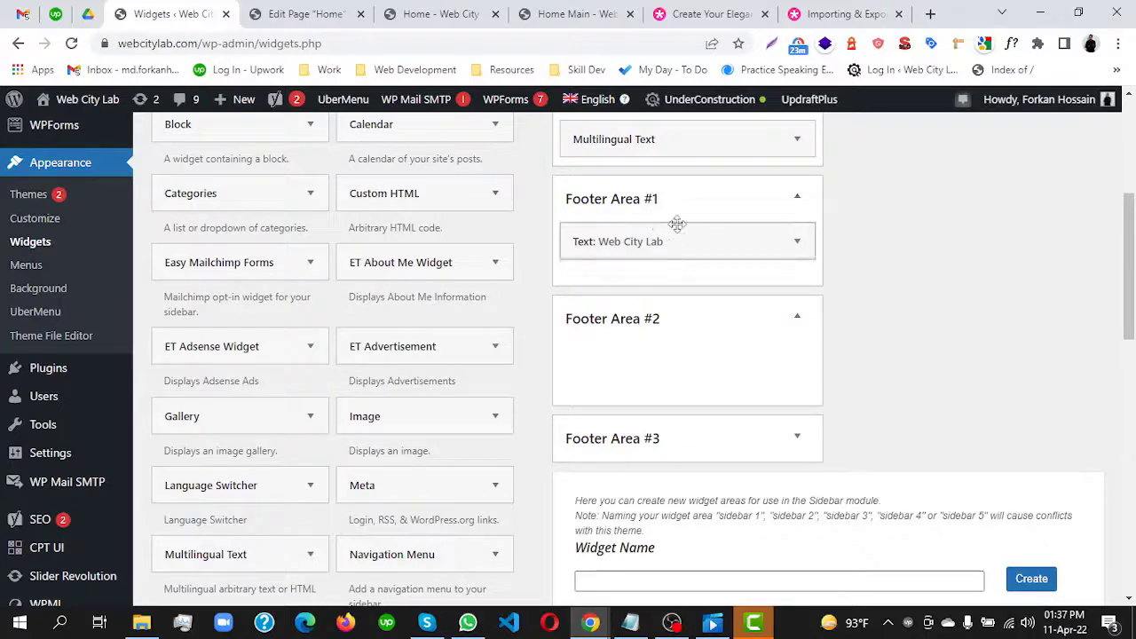
click(686, 441)
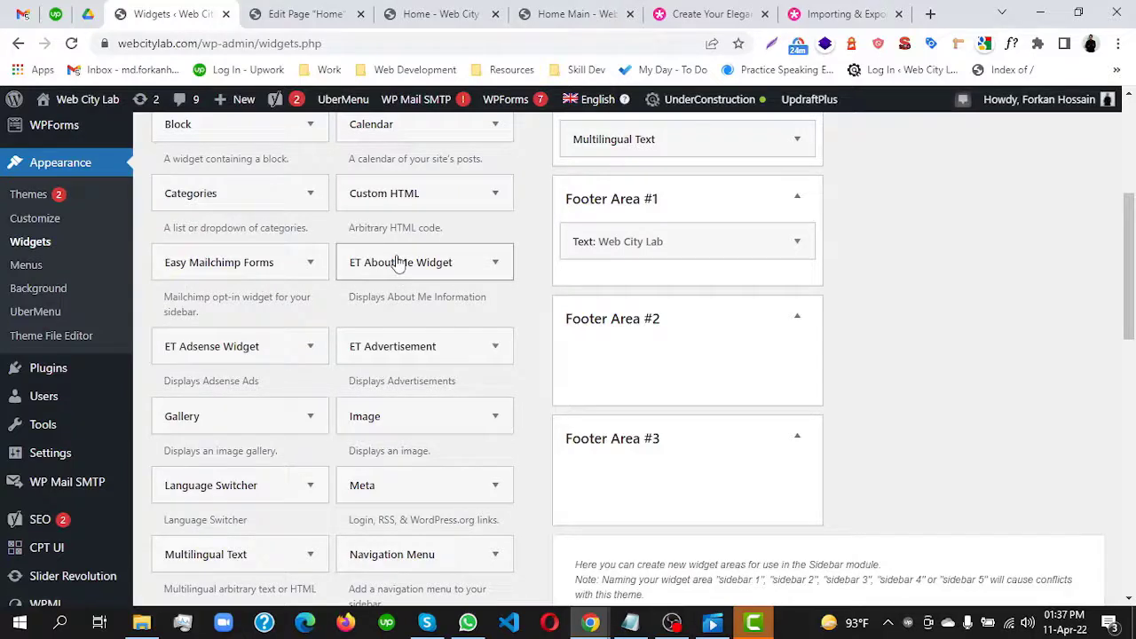
- Add the ET About Me Widget to Footer Area #2, look through its settings and delete it again
drag(400, 263, 659, 363)
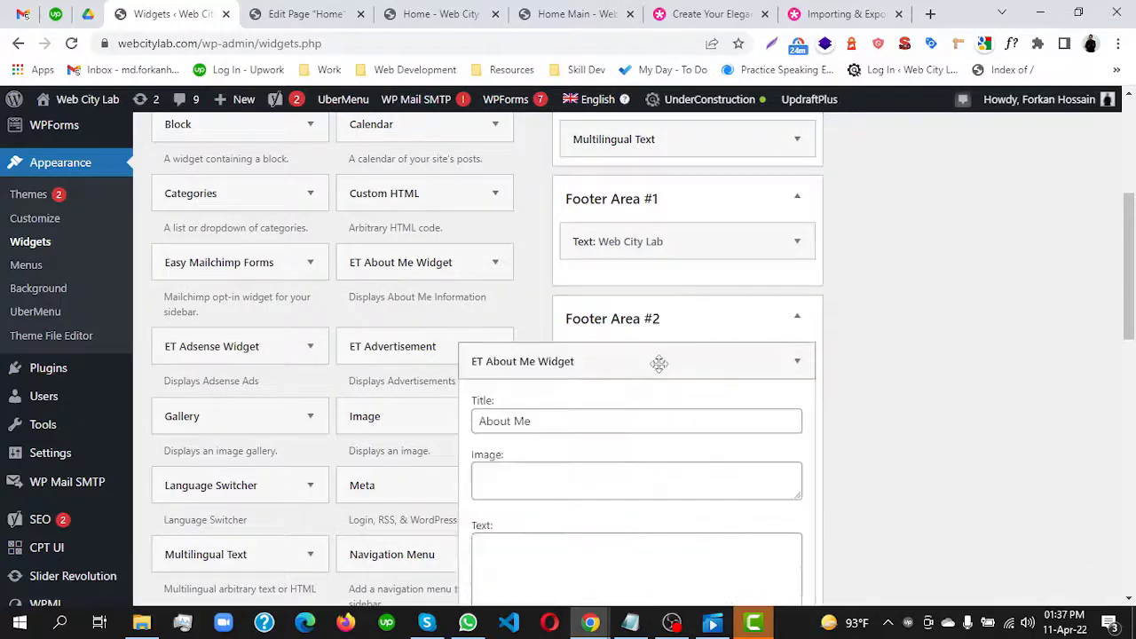
click(796, 362)
click(797, 362)
scroll(710, 355, down, 4)
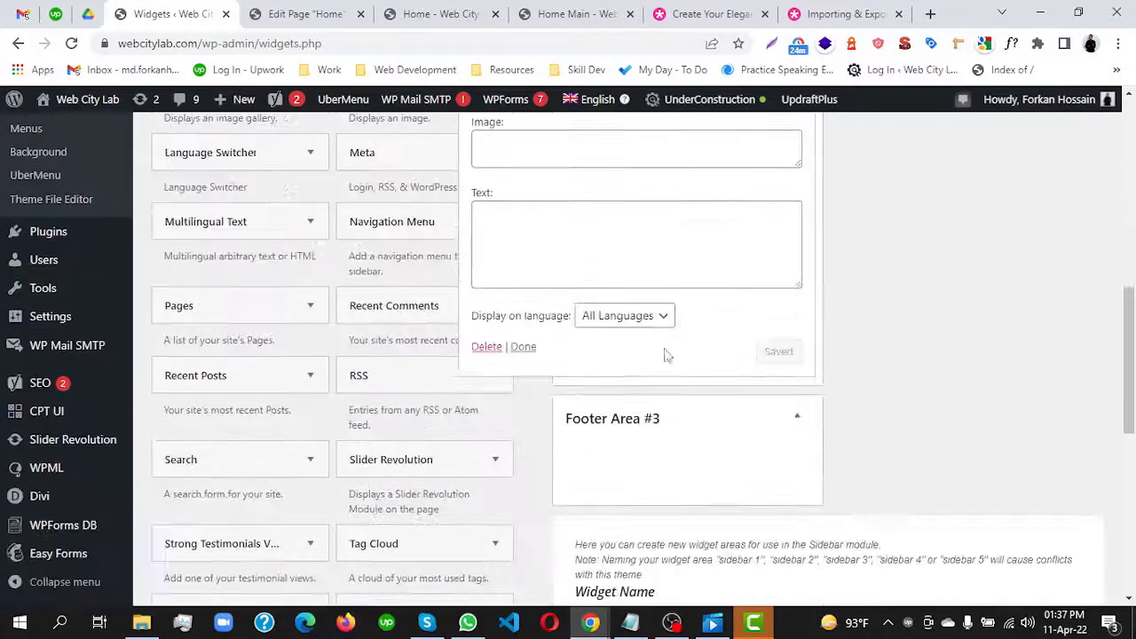
scroll(796, 372, up, 1)
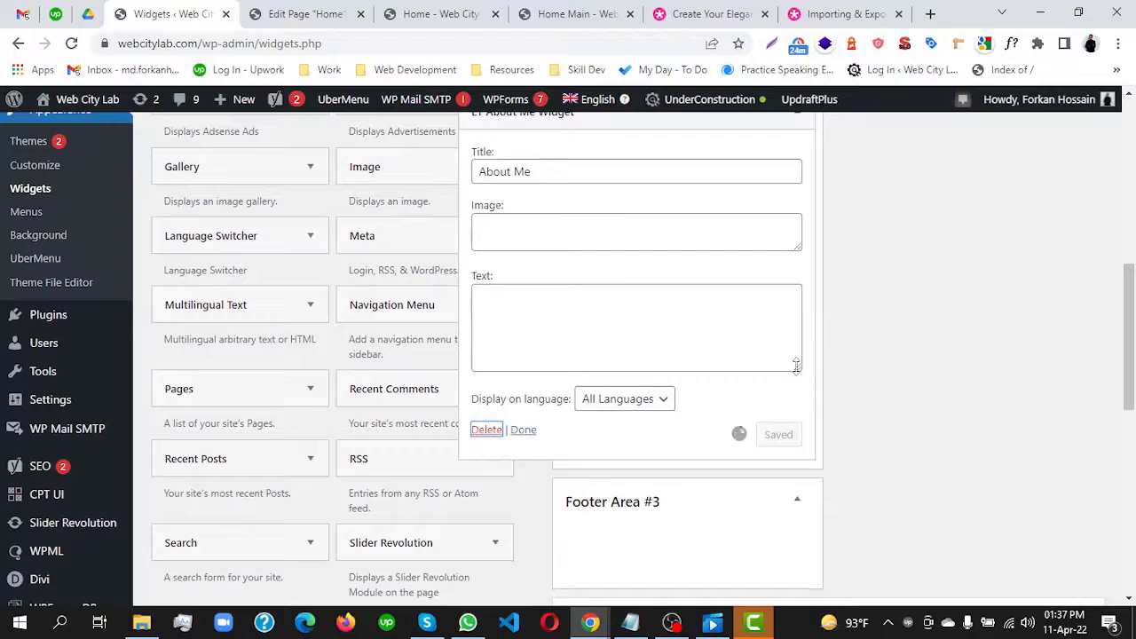